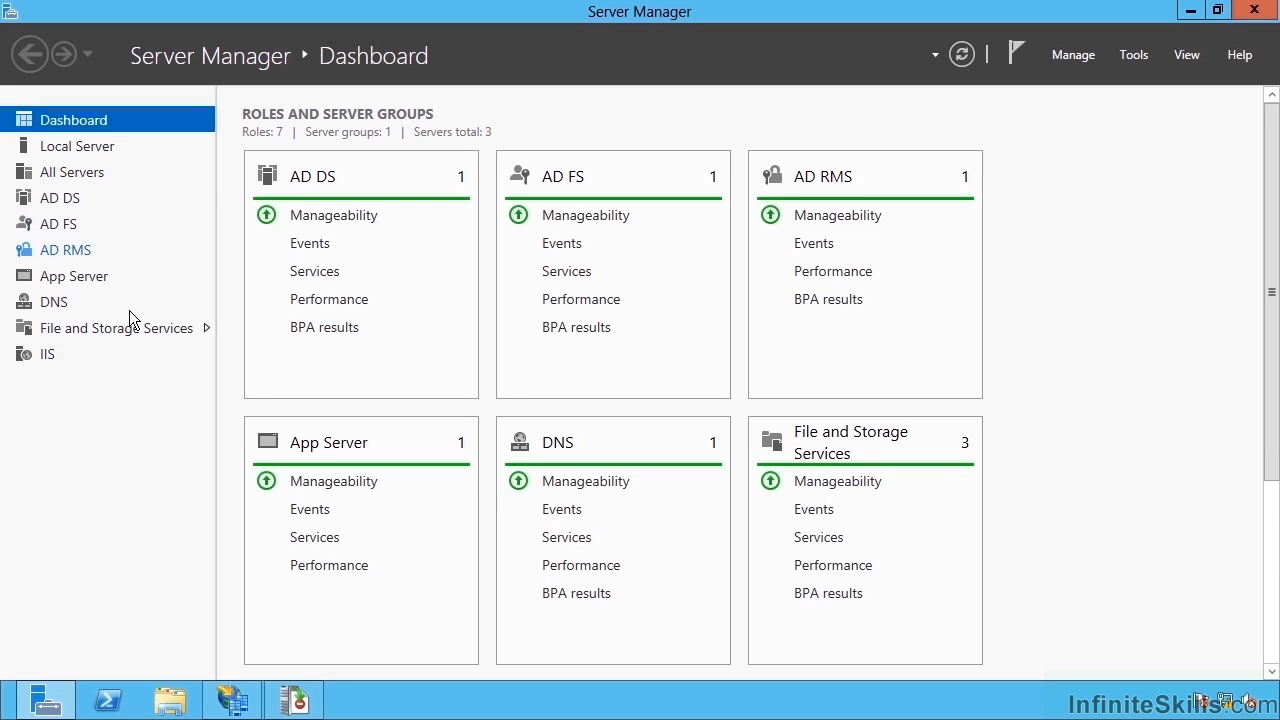
# View the AD FS console, and switch to the Active Directory Rights Management Services console
pyautogui.click(232, 700)
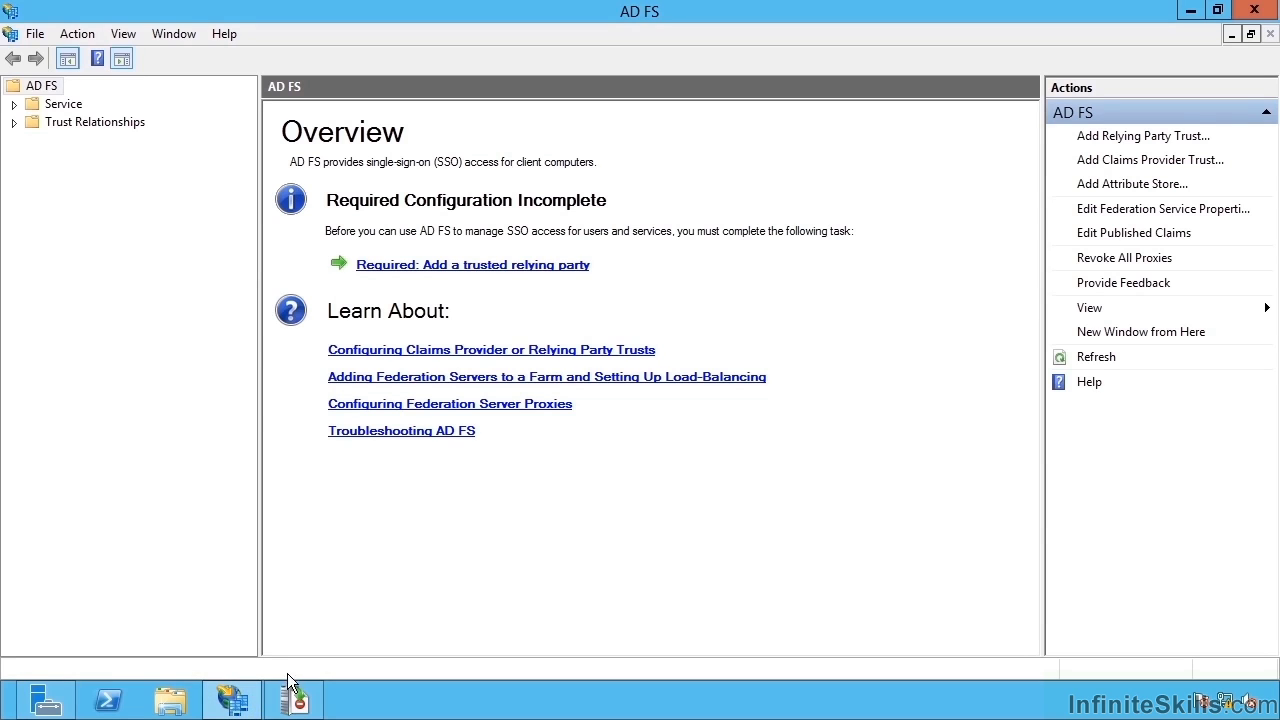
pyautogui.click(295, 700)
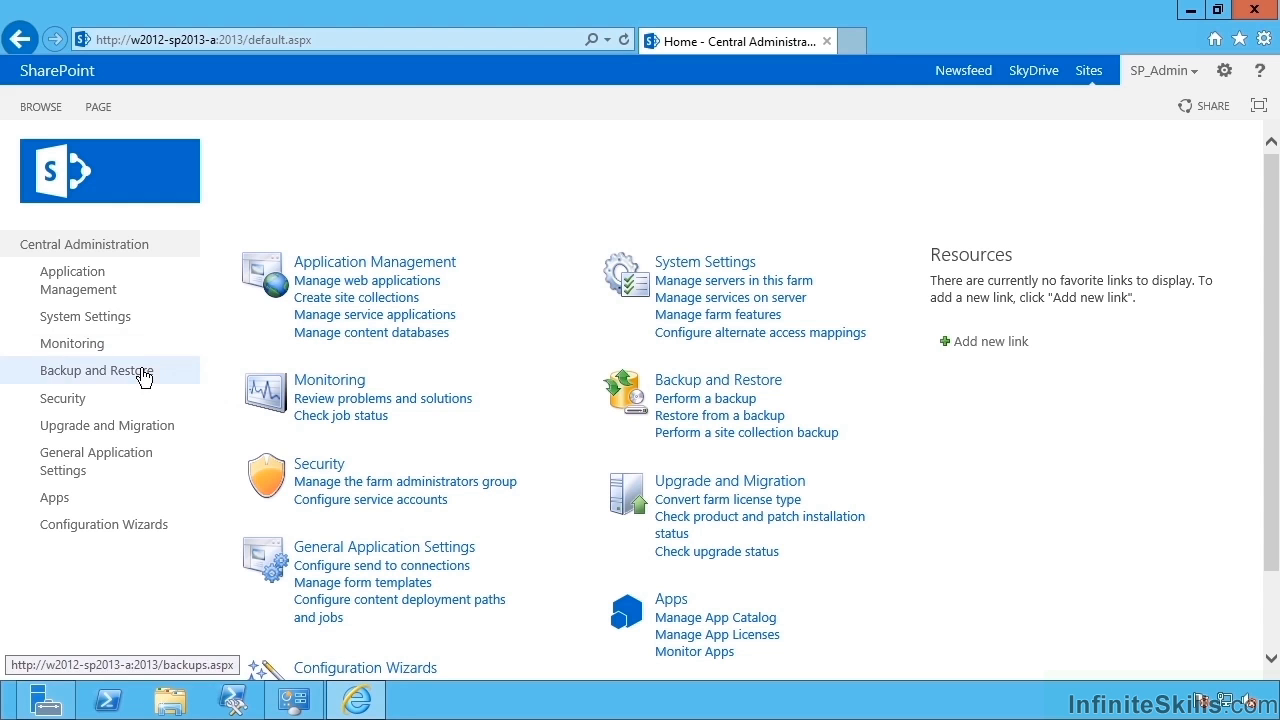
# Open the information rights management configuration under Security in Central Administration and choose the default RMS server specified in Active Directory
pyautogui.click(62, 398)
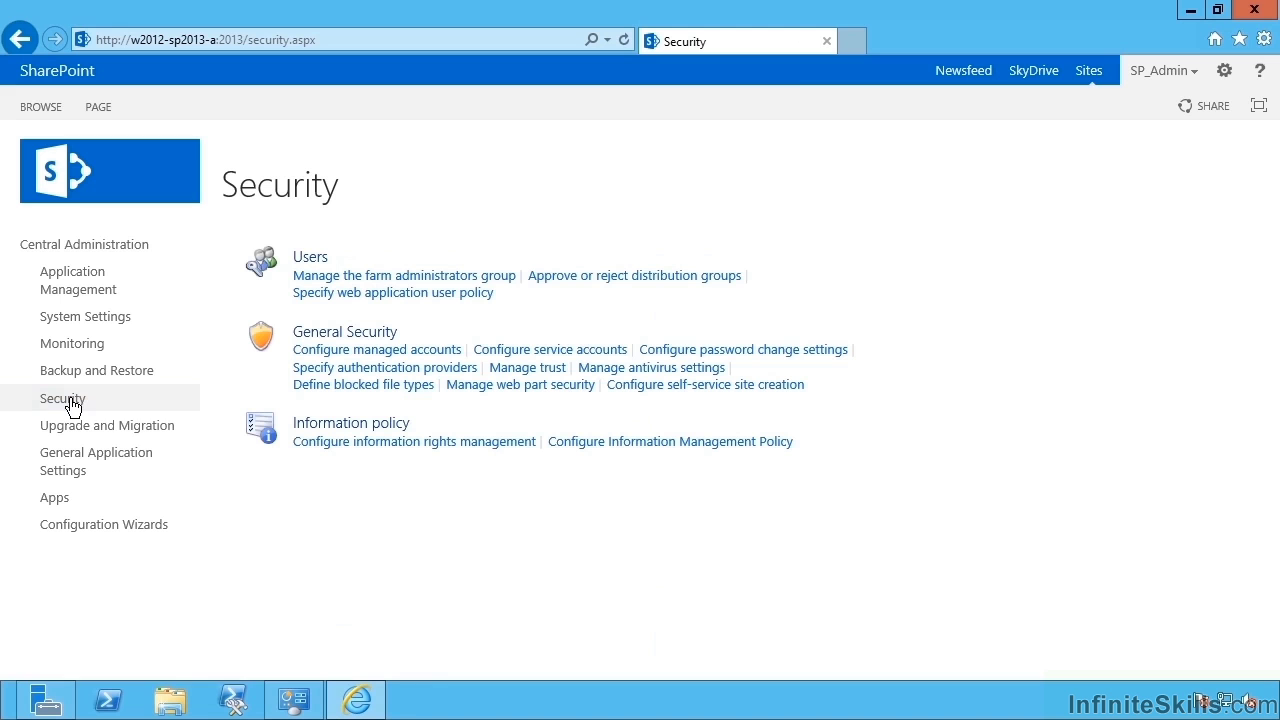
pyautogui.click(338, 446)
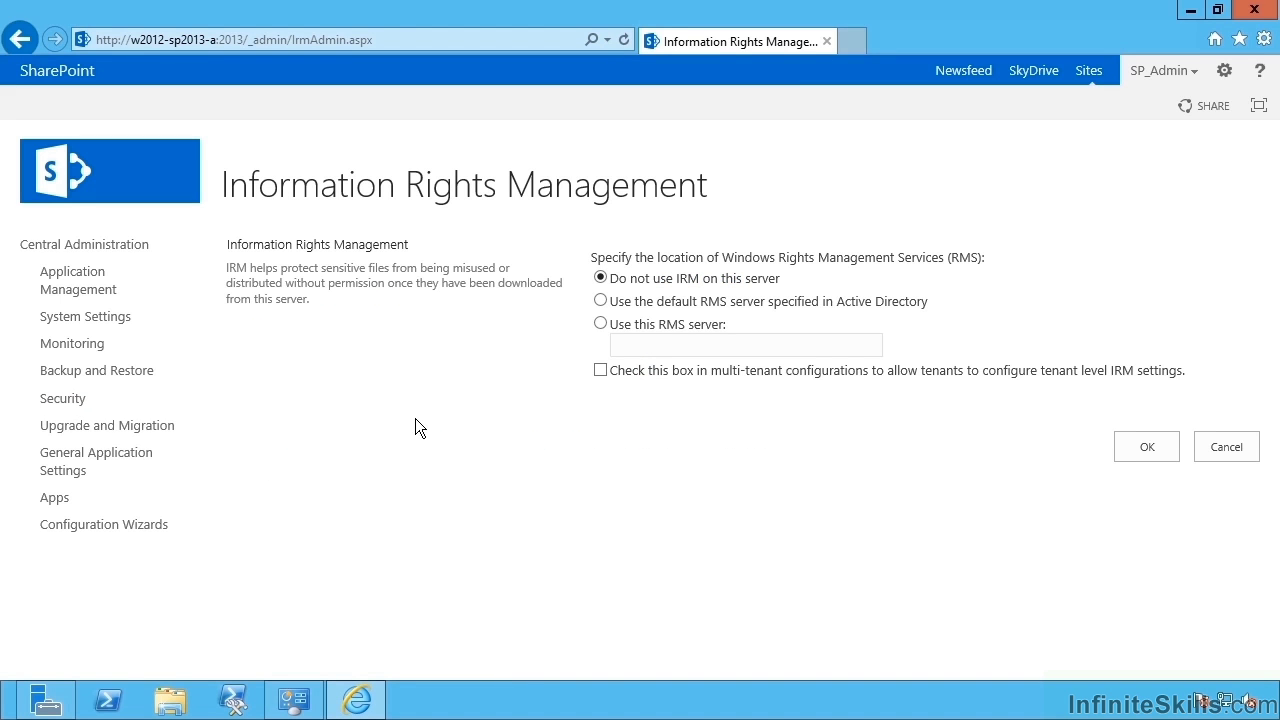
pyautogui.click(600, 301)
pyautogui.click(676, 319)
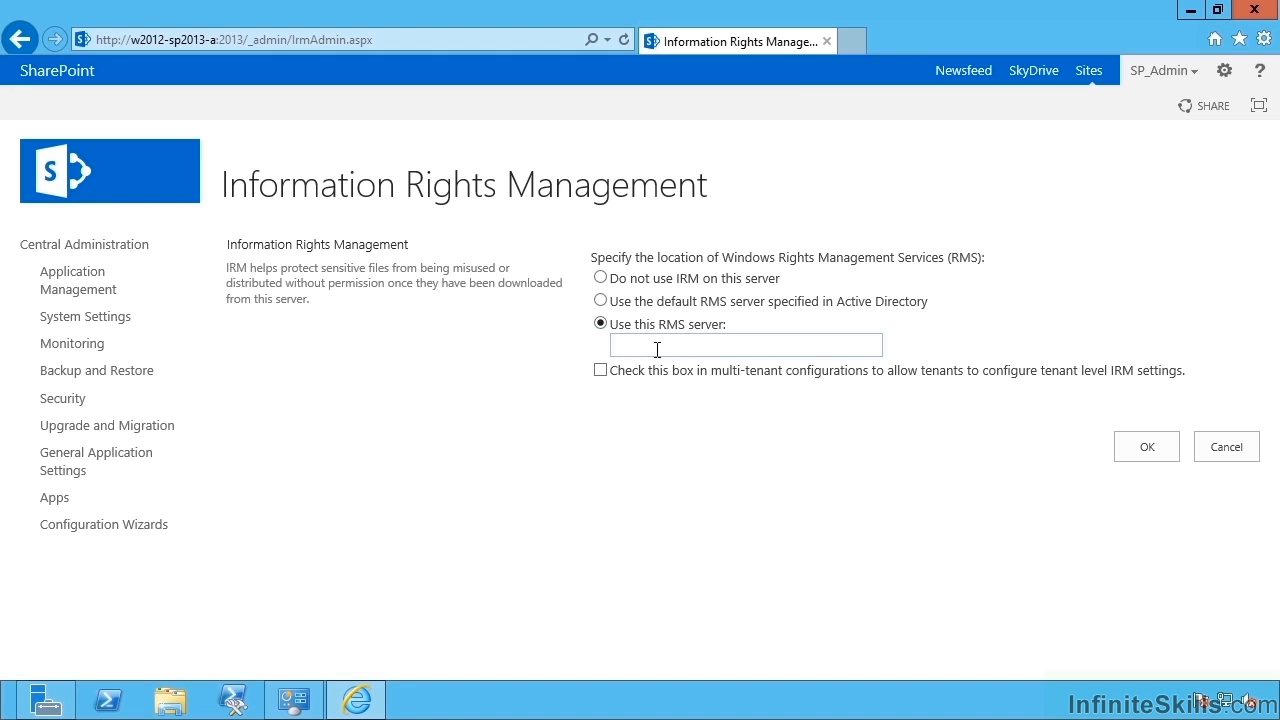
pyautogui.click(665, 346)
pyautogui.write('https://rms.contoso.local')
# Set the RMS location to the default server specified in Active Directory and save the IRM settings
pyautogui.click(688, 302)
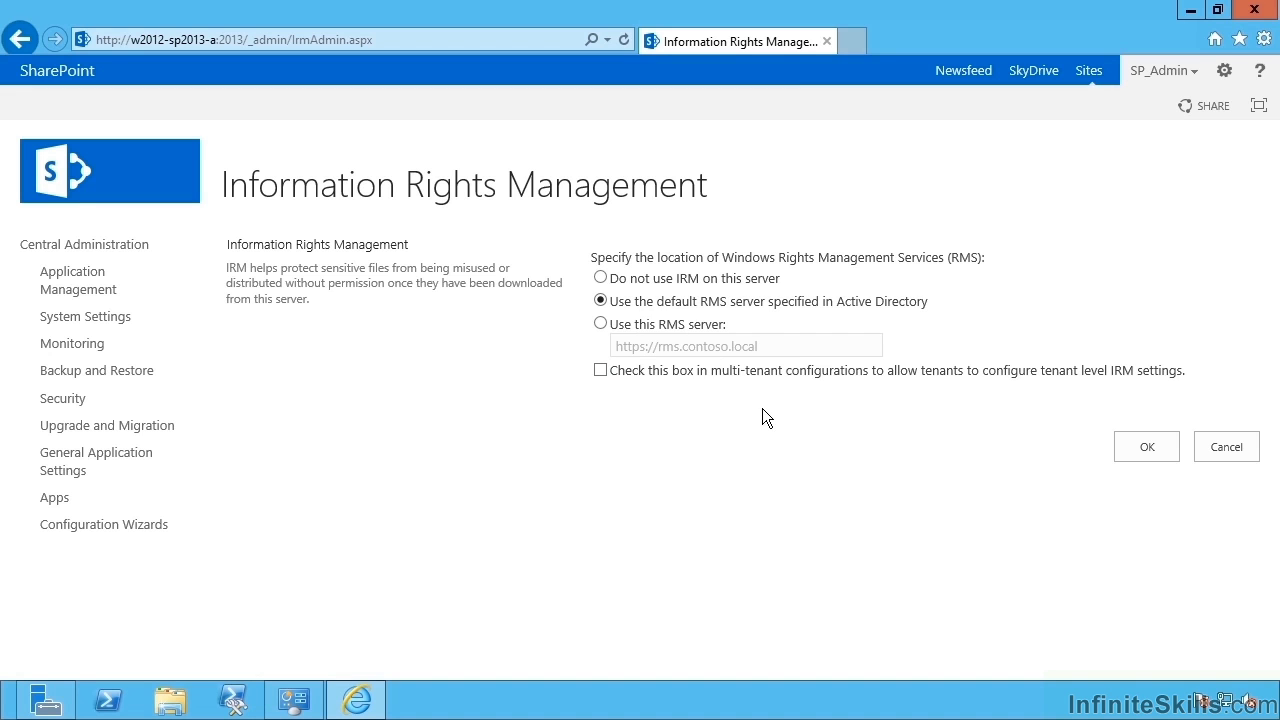
pyautogui.click(1147, 447)
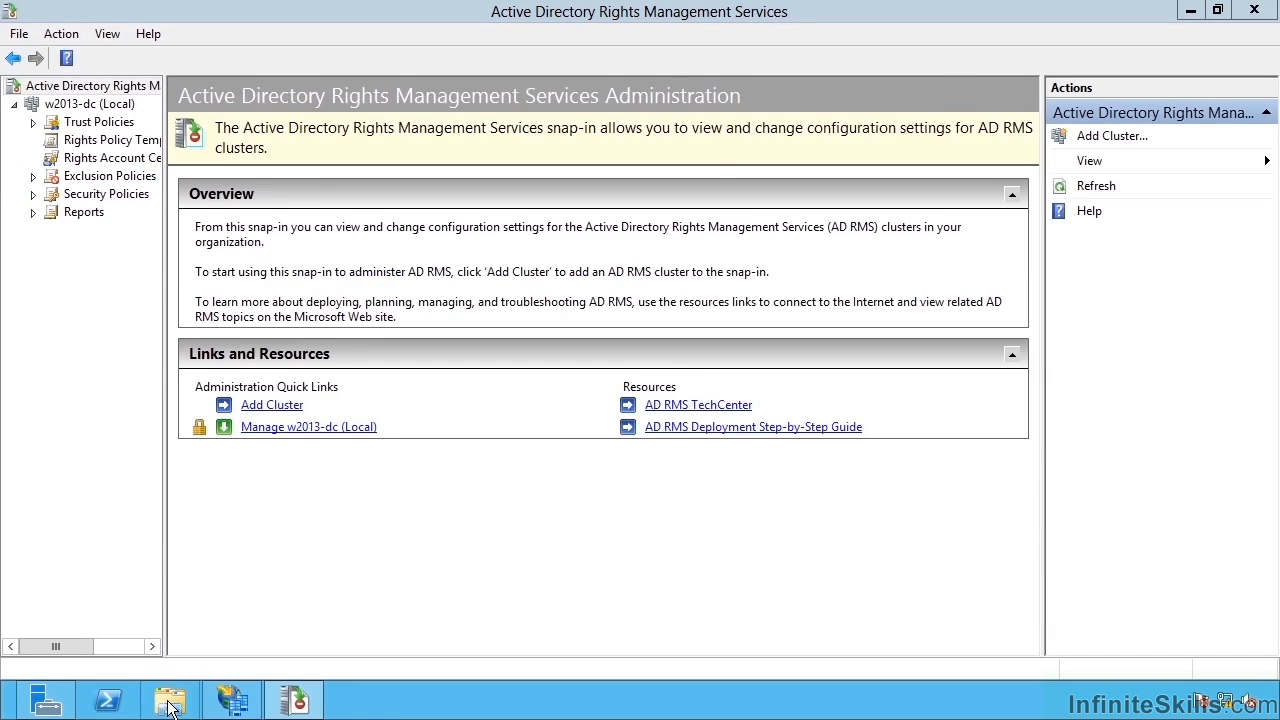
# On the AD RMS server, browse to the folder C:\inetpub\wwwroot\_wmcs\certification in File Explorer
pyautogui.click(170, 700)
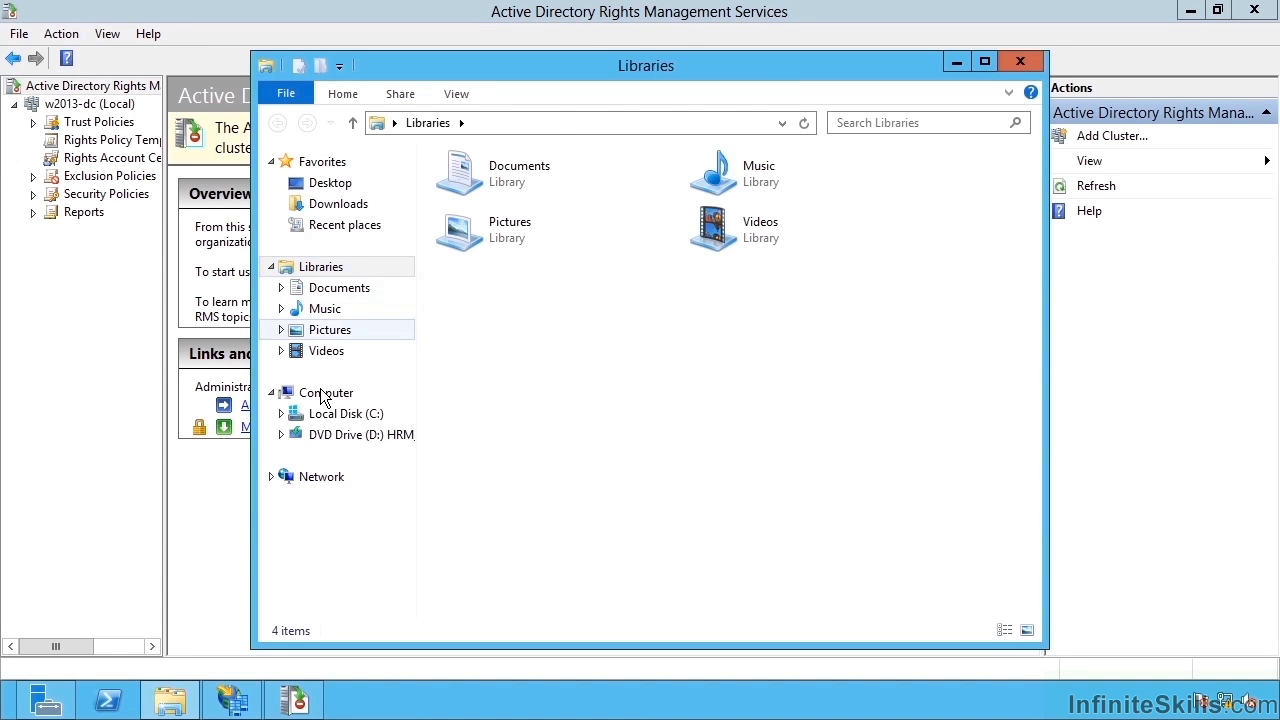
pyautogui.click(340, 414)
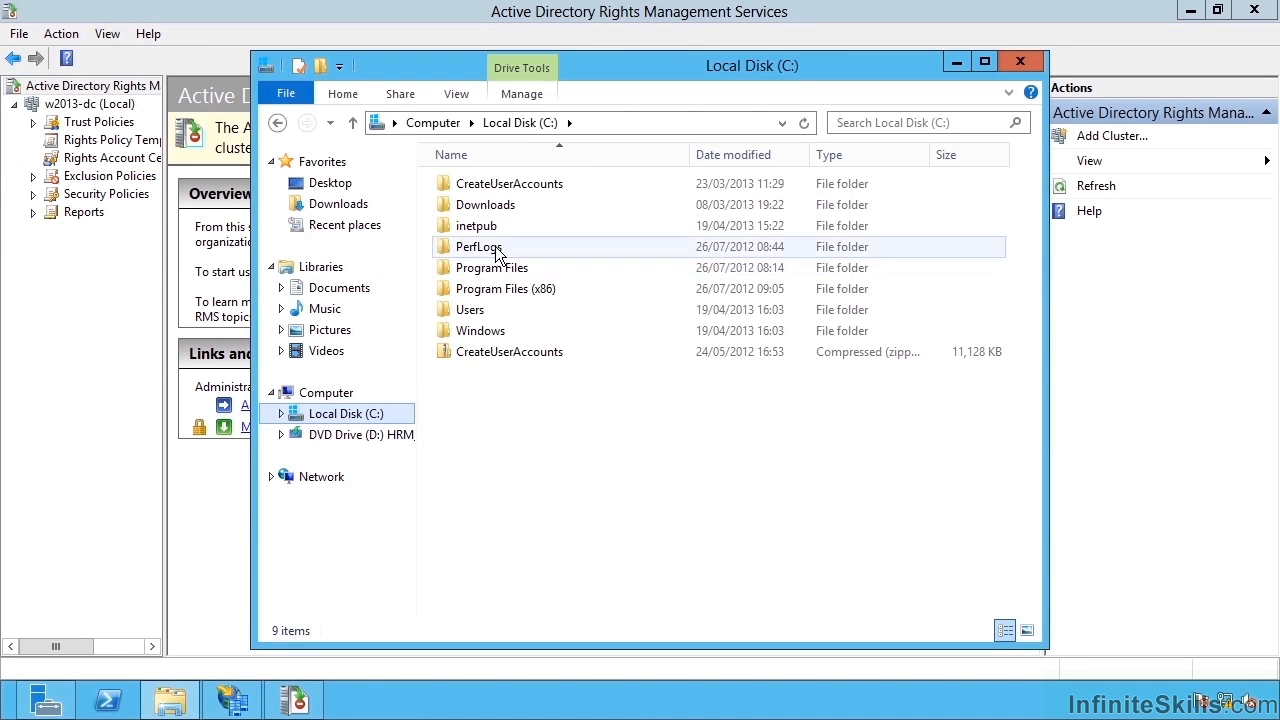
pyautogui.doubleClick(492, 228)
pyautogui.doubleClick(487, 290)
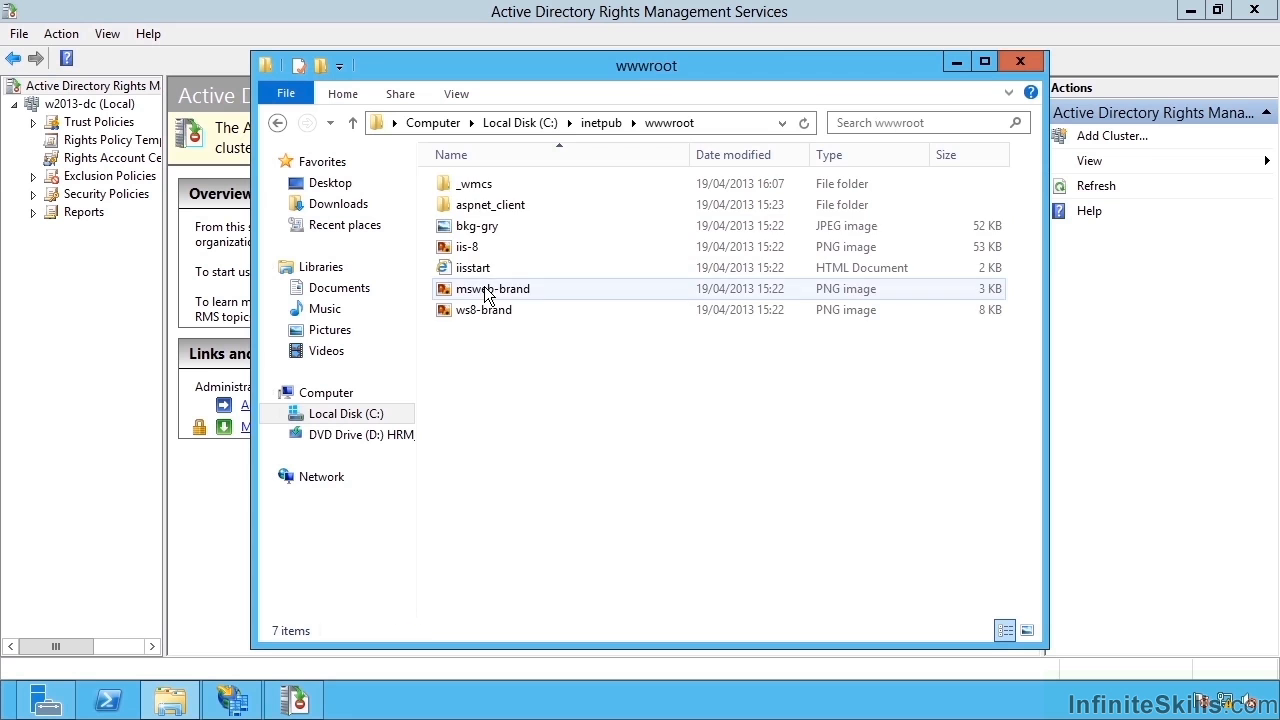
pyautogui.click(468, 186)
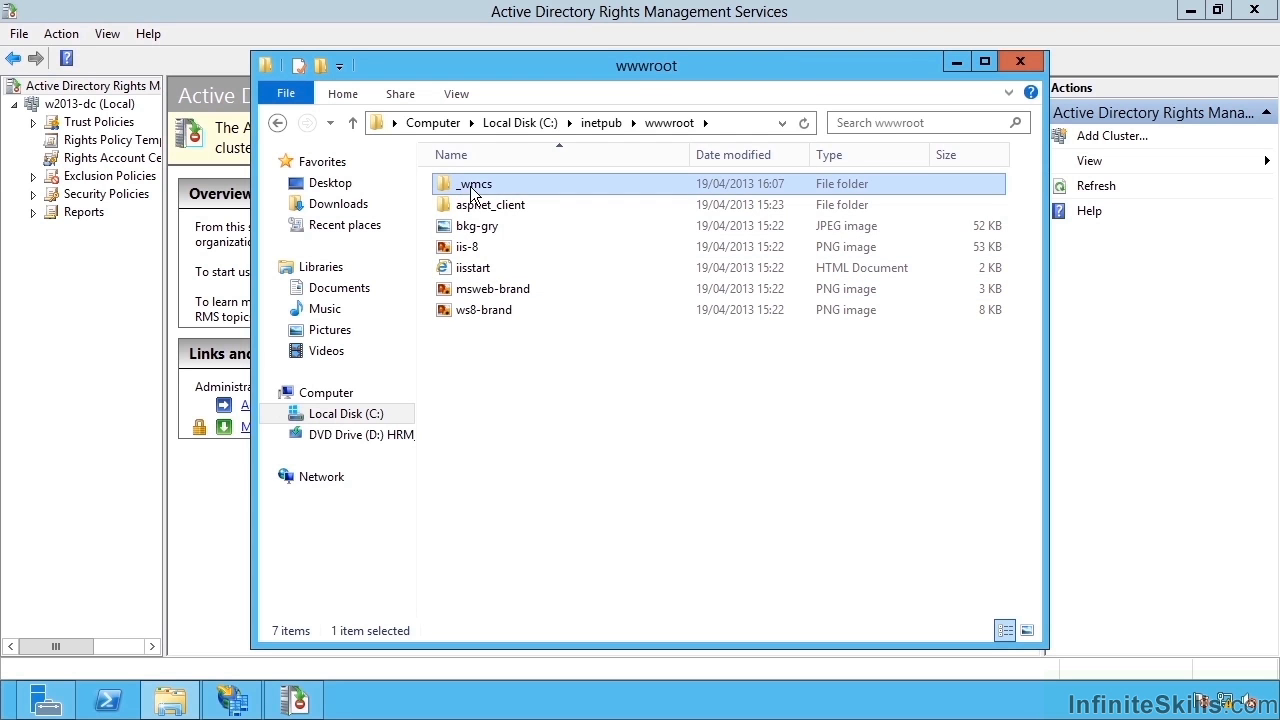
pyautogui.doubleClick(470, 186)
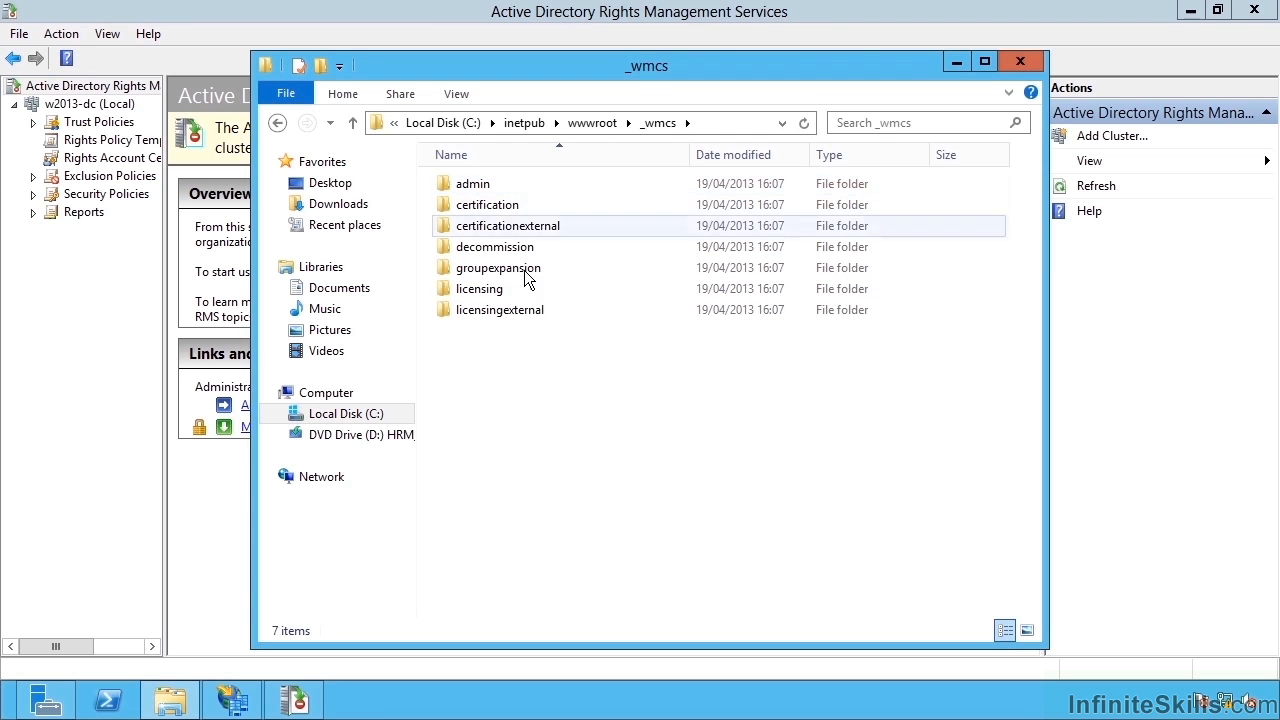
pyautogui.doubleClick(488, 213)
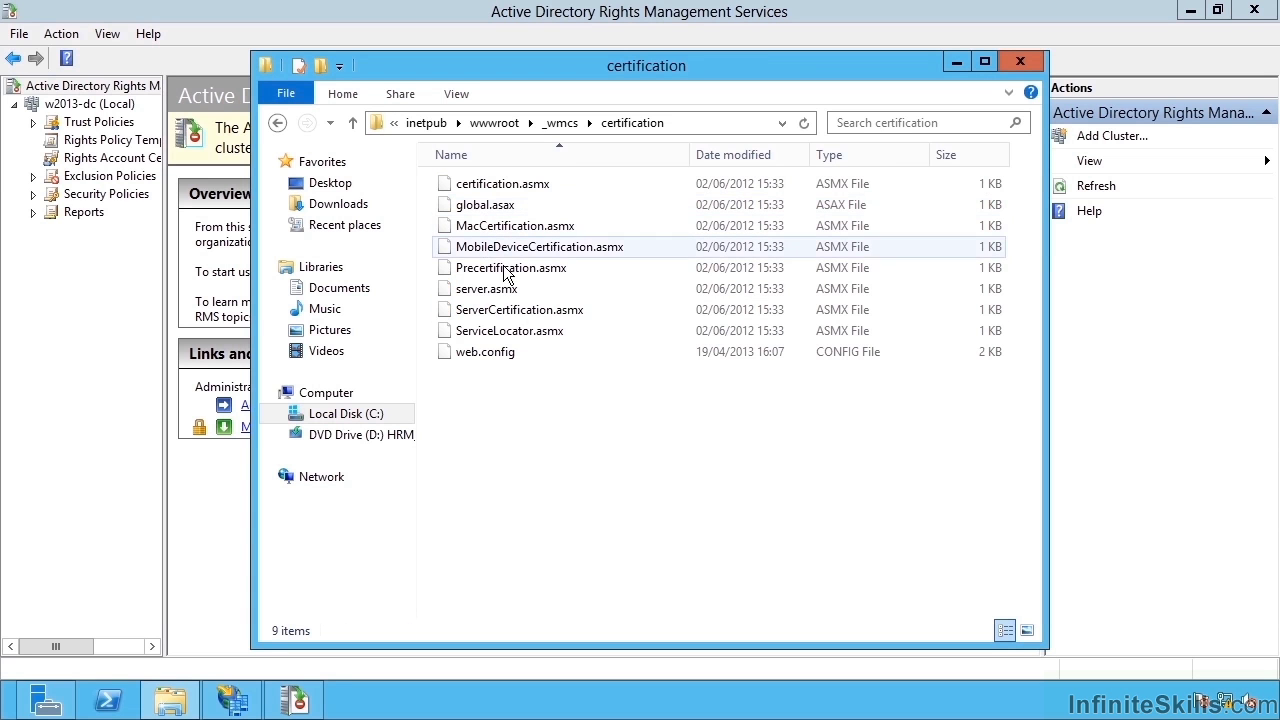
# Examine the security permissions in the properties of ServerCertification.asmx
pyautogui.click(512, 311)
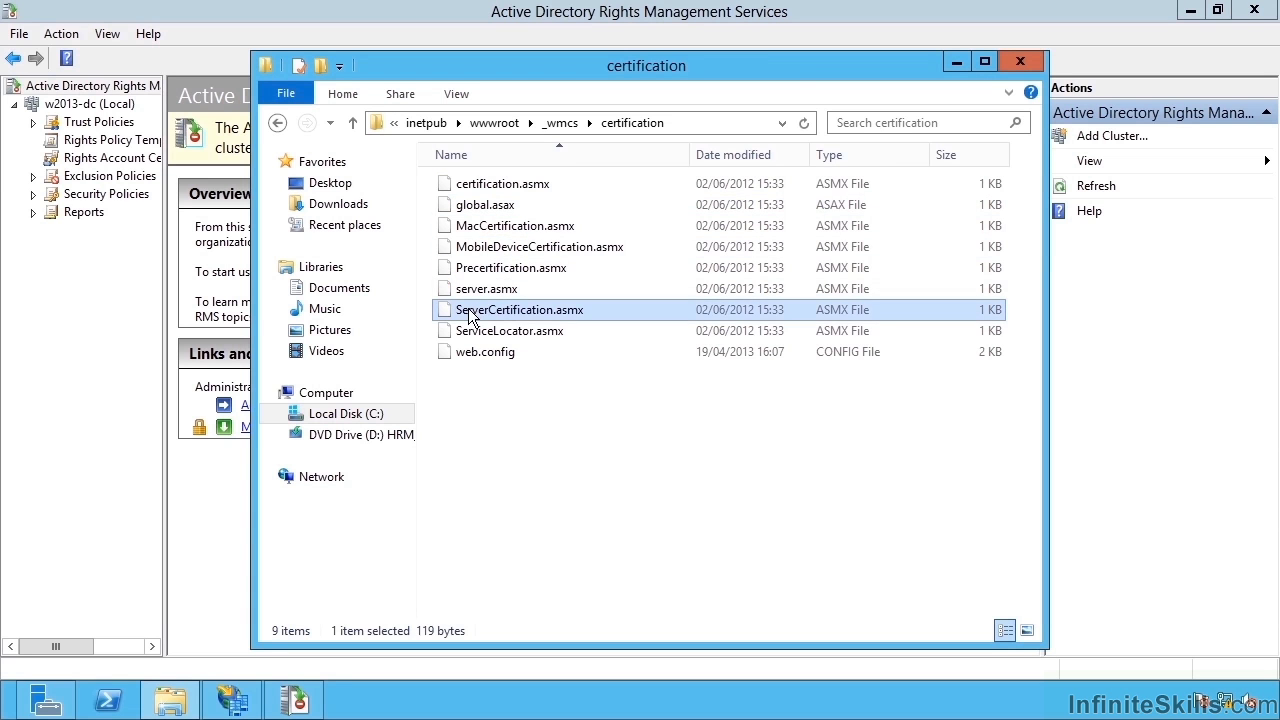
pyautogui.rightClick(536, 311)
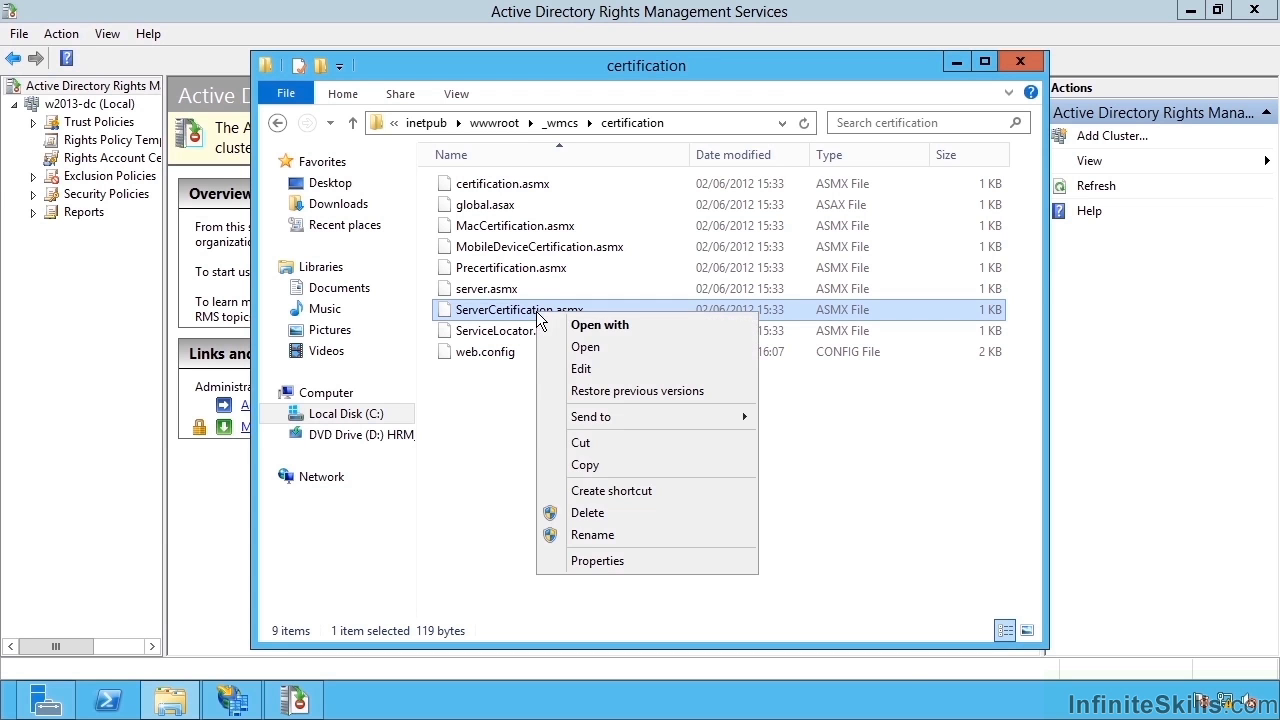
pyautogui.click(634, 559)
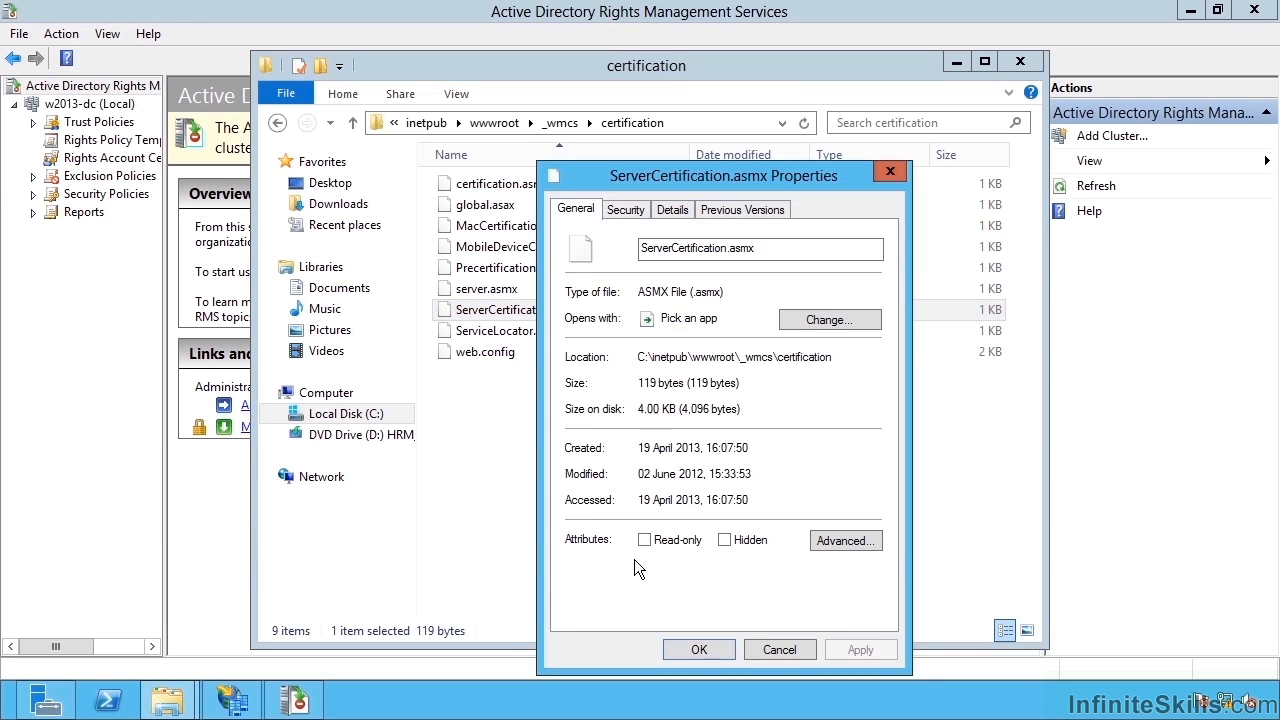
pyautogui.click(627, 210)
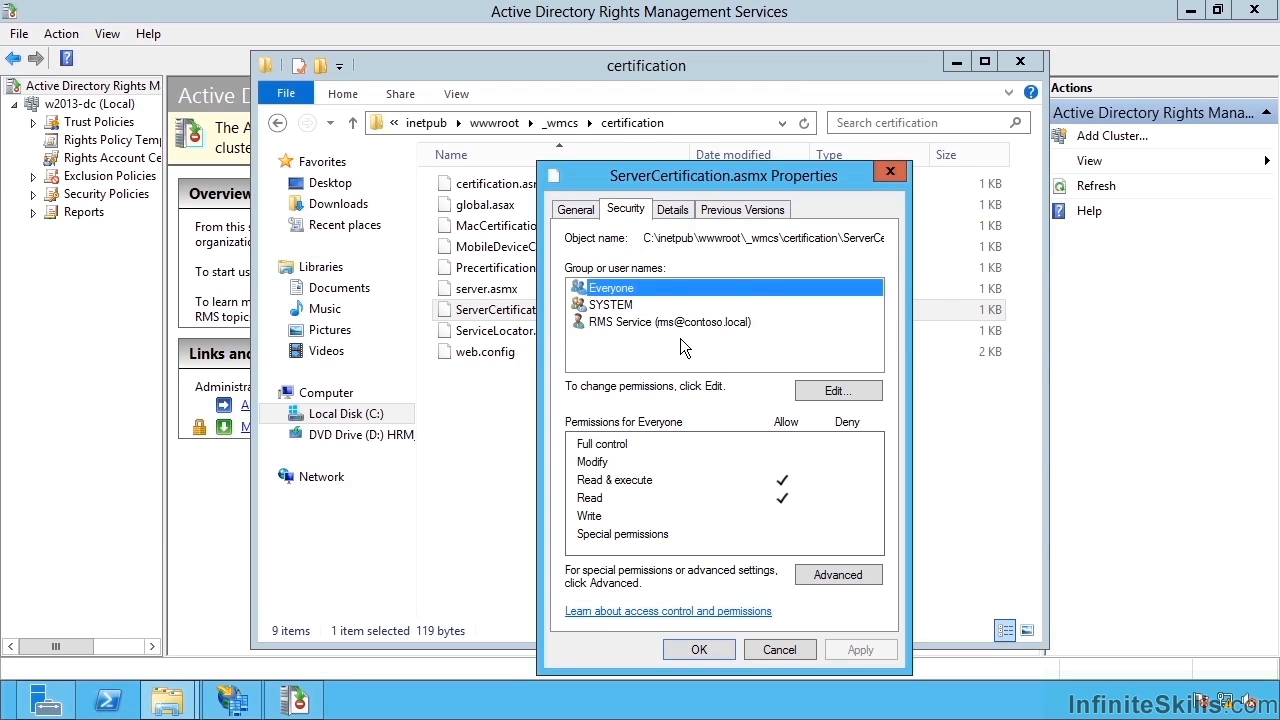
# Start a new advanced permission entry for ServerCertification.asmx up to choosing a principal, and cancel all the dialogs
pyautogui.click(838, 574)
pyautogui.click(323, 506)
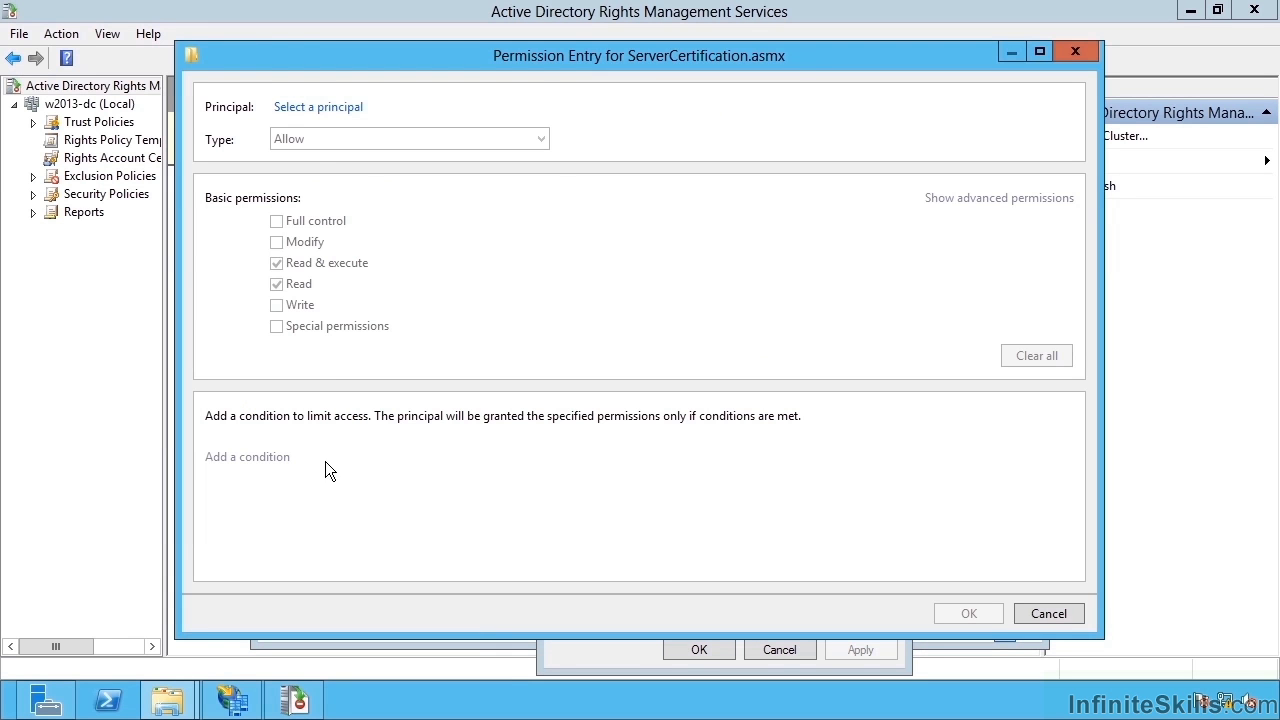
pyautogui.click(322, 107)
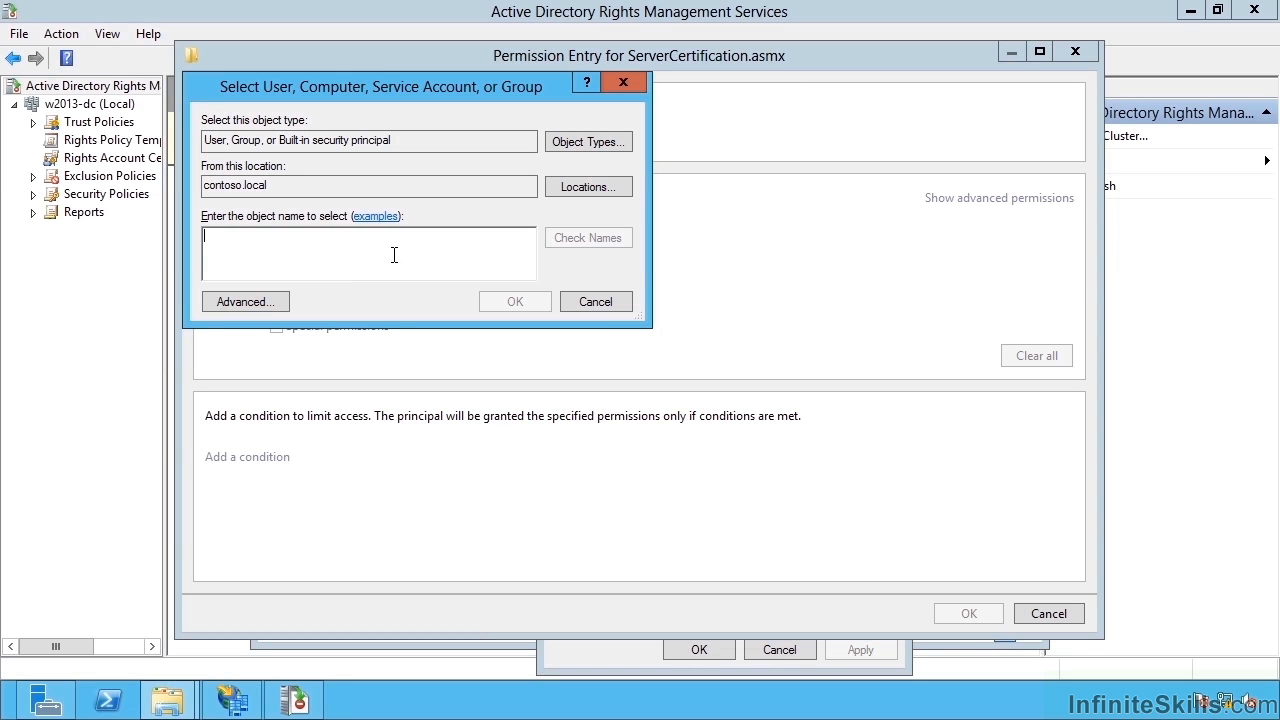
pyautogui.click(605, 305)
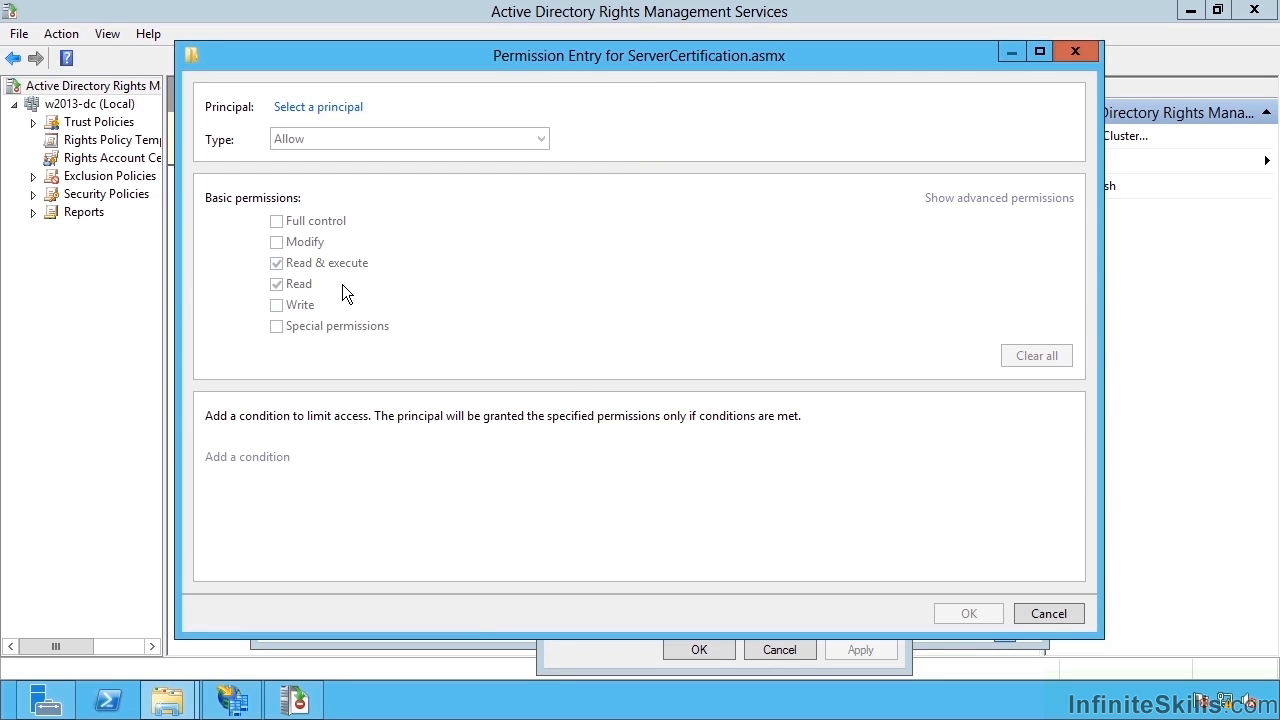
pyautogui.click(1030, 613)
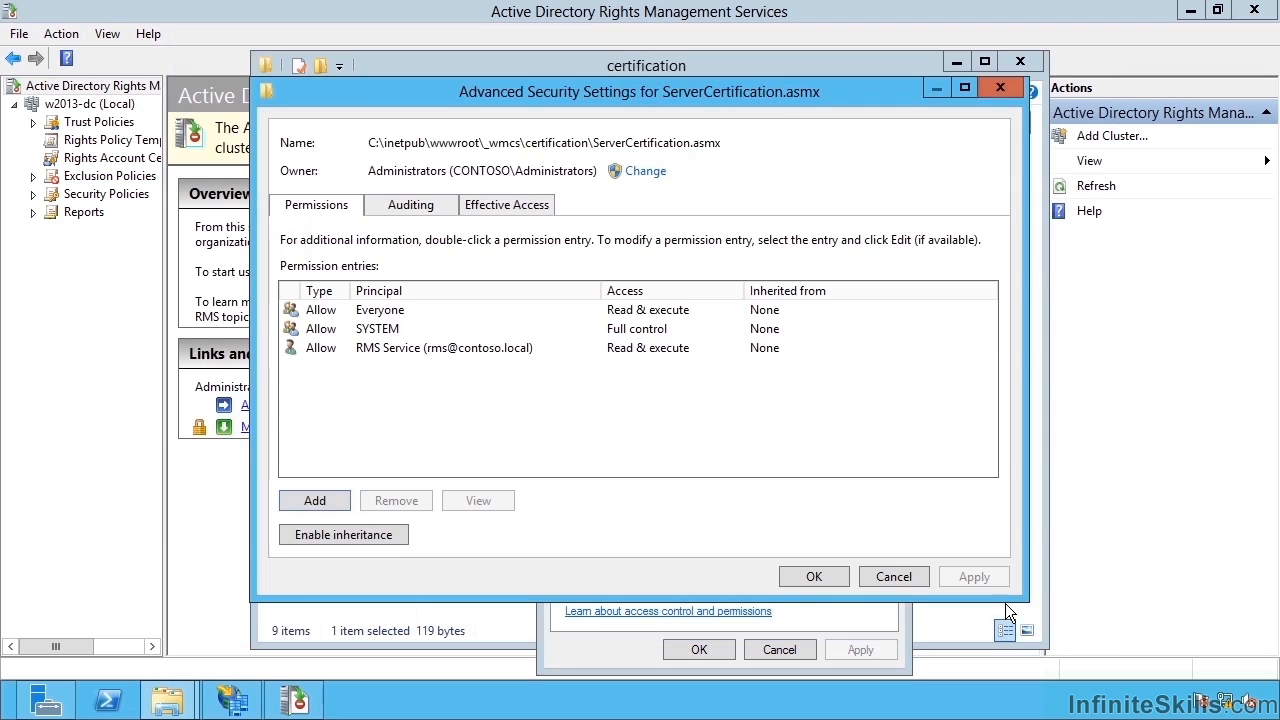
pyautogui.click(880, 578)
pyautogui.click(779, 650)
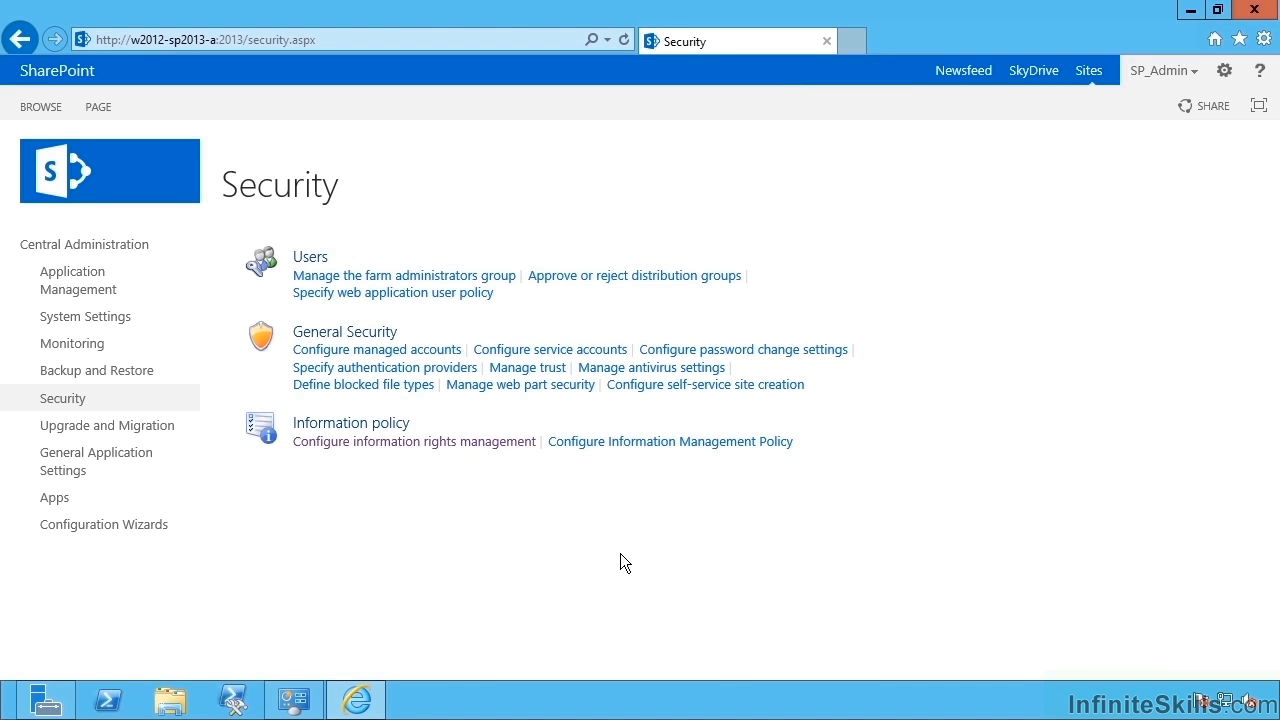
pyautogui.click(851, 46)
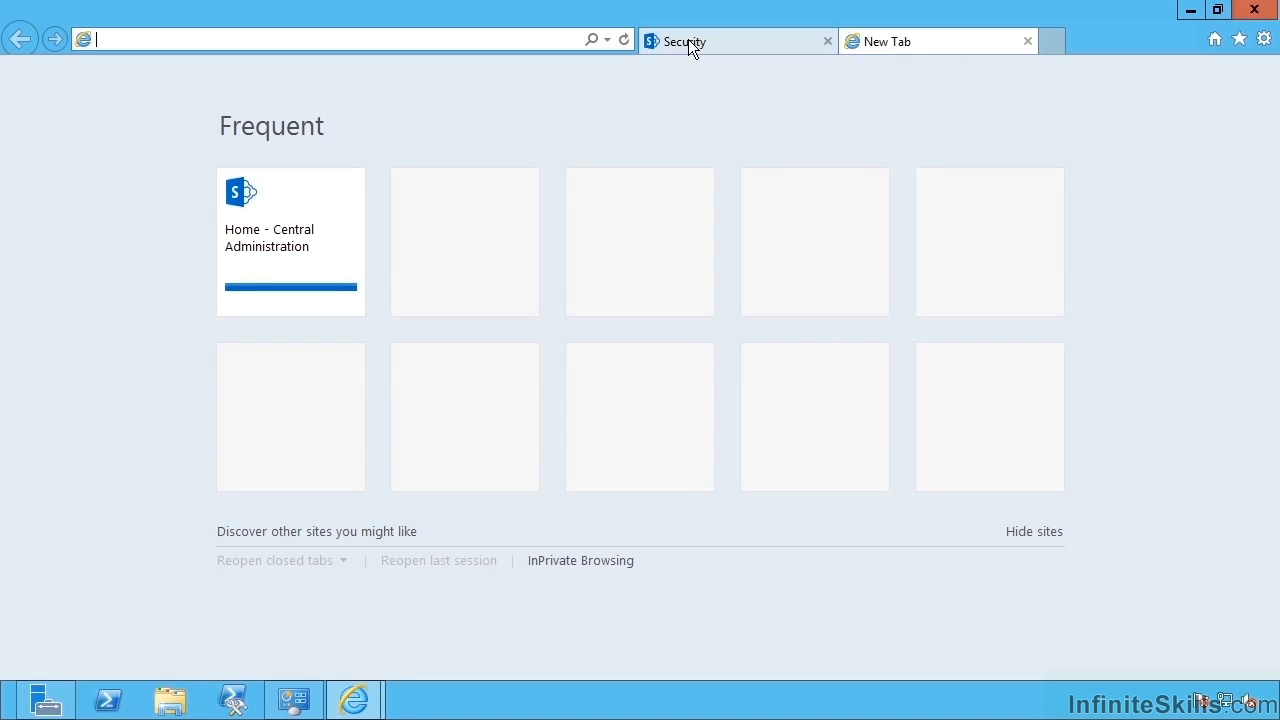
pyautogui.click(602, 39)
pyautogui.write('http')
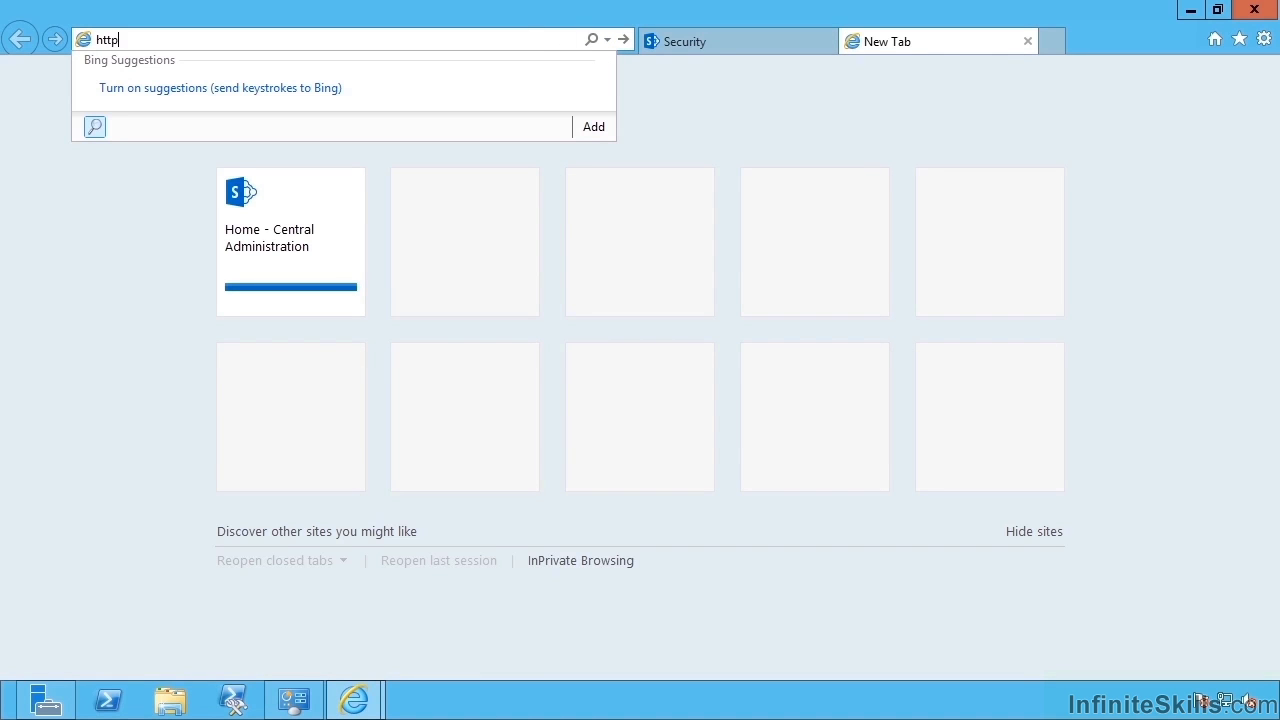
pyautogui.write('s://rms')
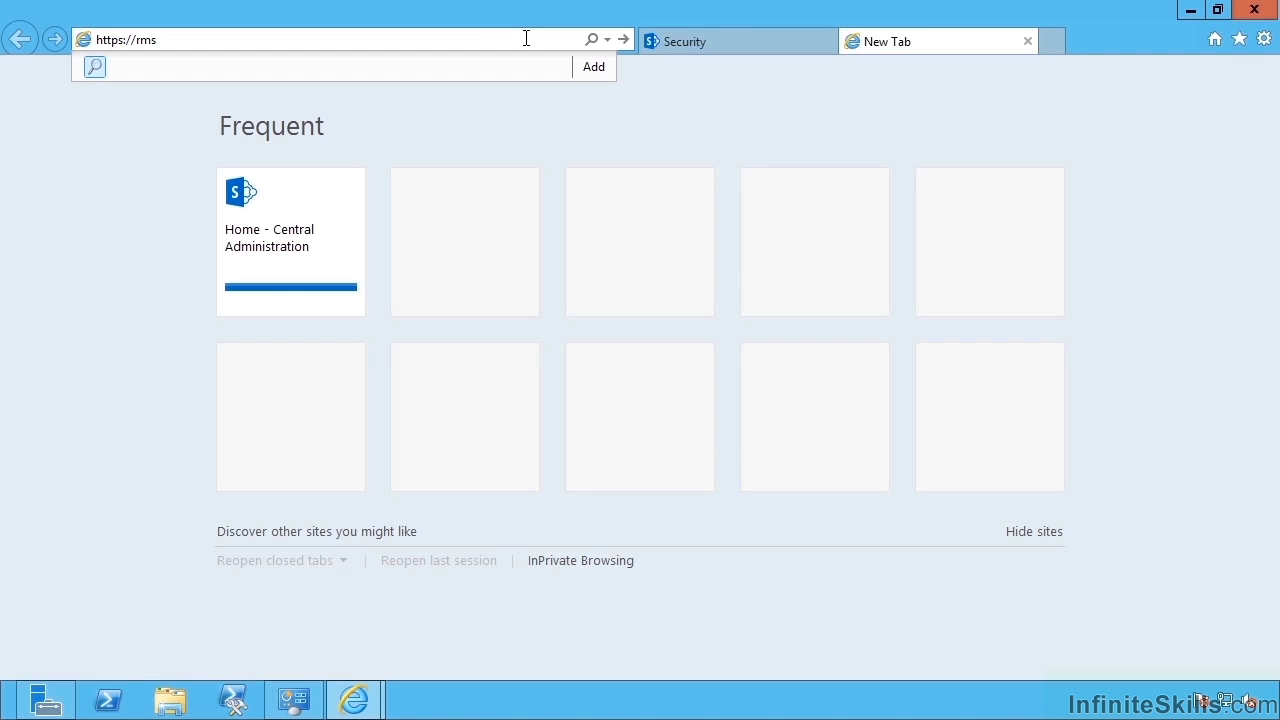
pyautogui.press('Return')
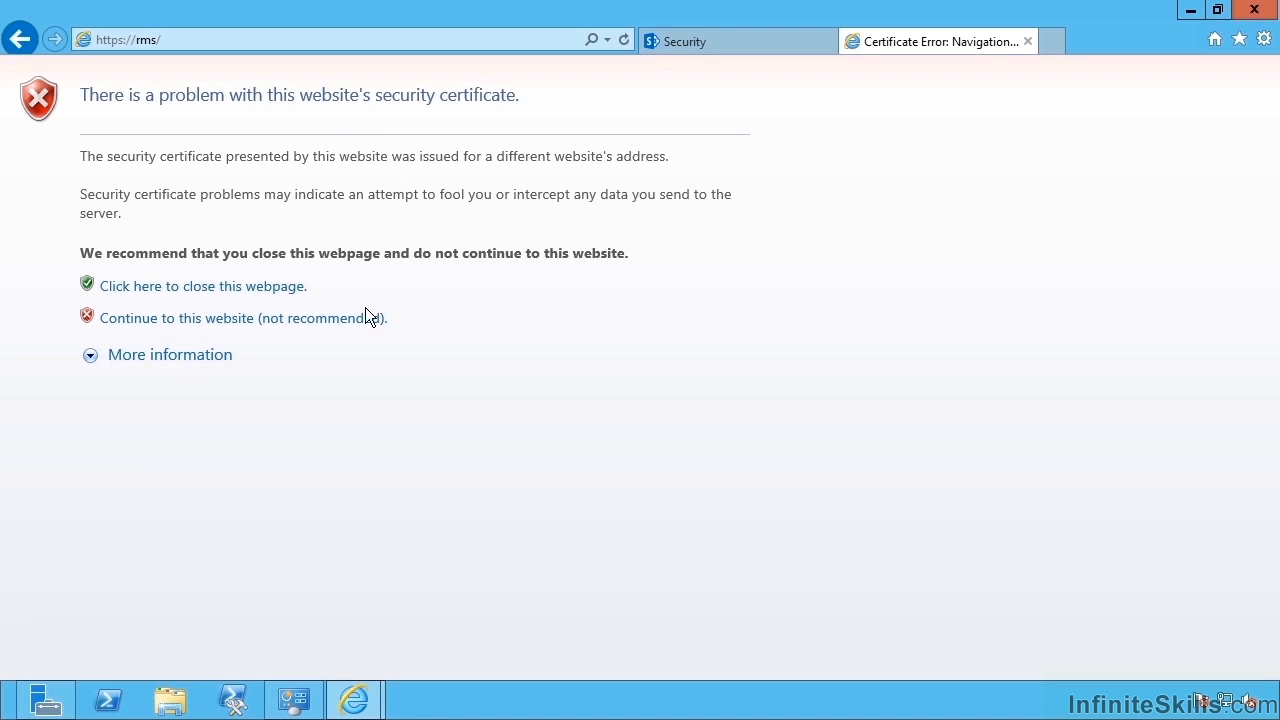
pyautogui.click(296, 318)
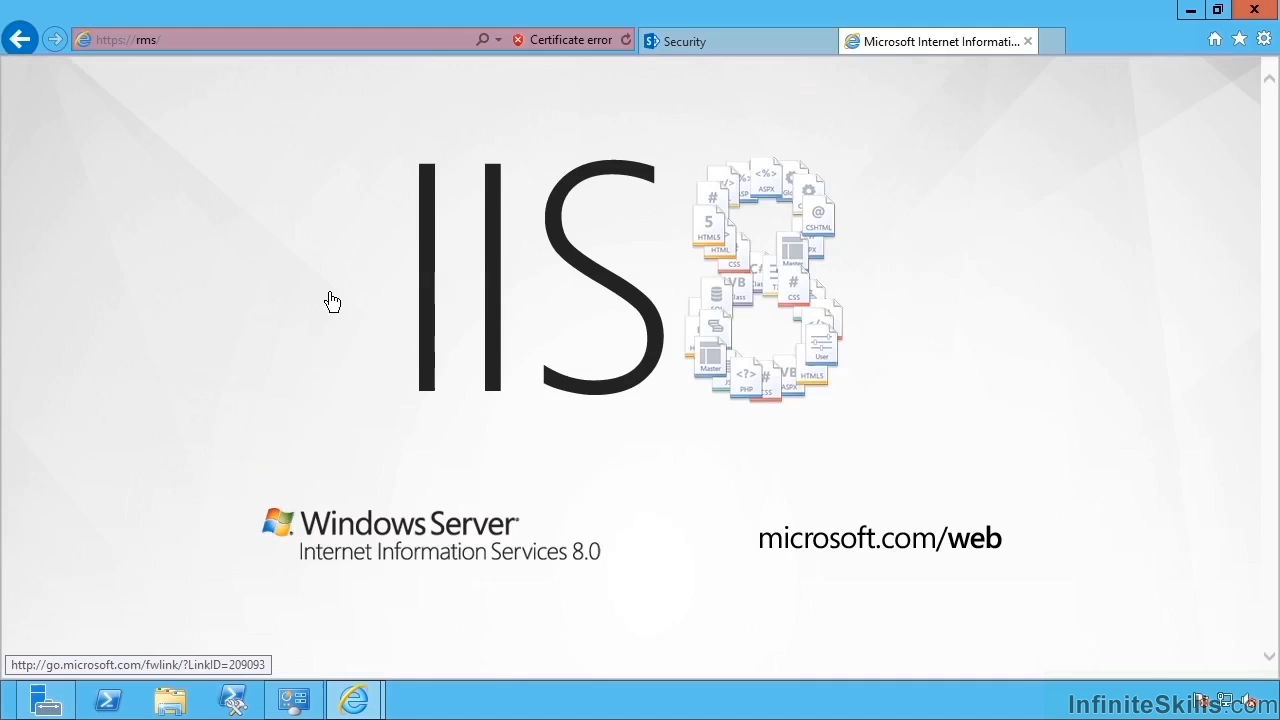
# View the site's certificate and try importing it into the Local Machine's Trusted Root Certification Authorities store, cancelling the import
pyautogui.click(586, 40)
pyautogui.click(512, 296)
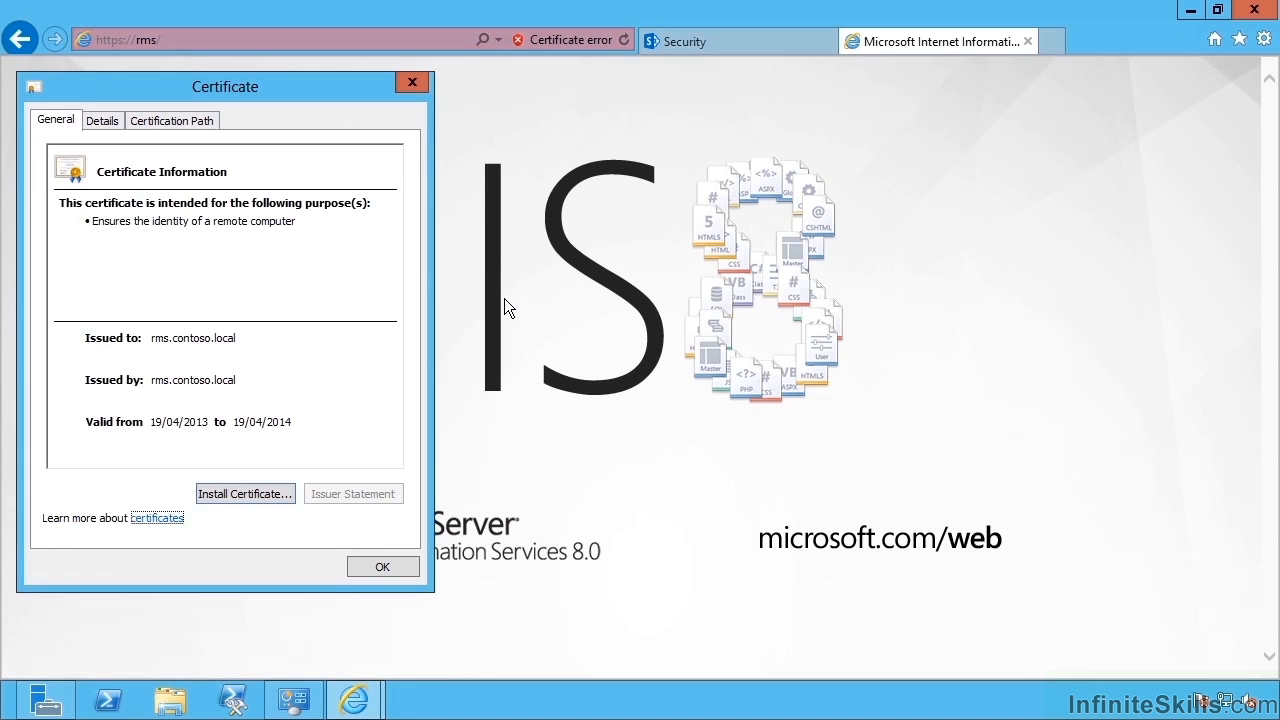
pyautogui.click(284, 490)
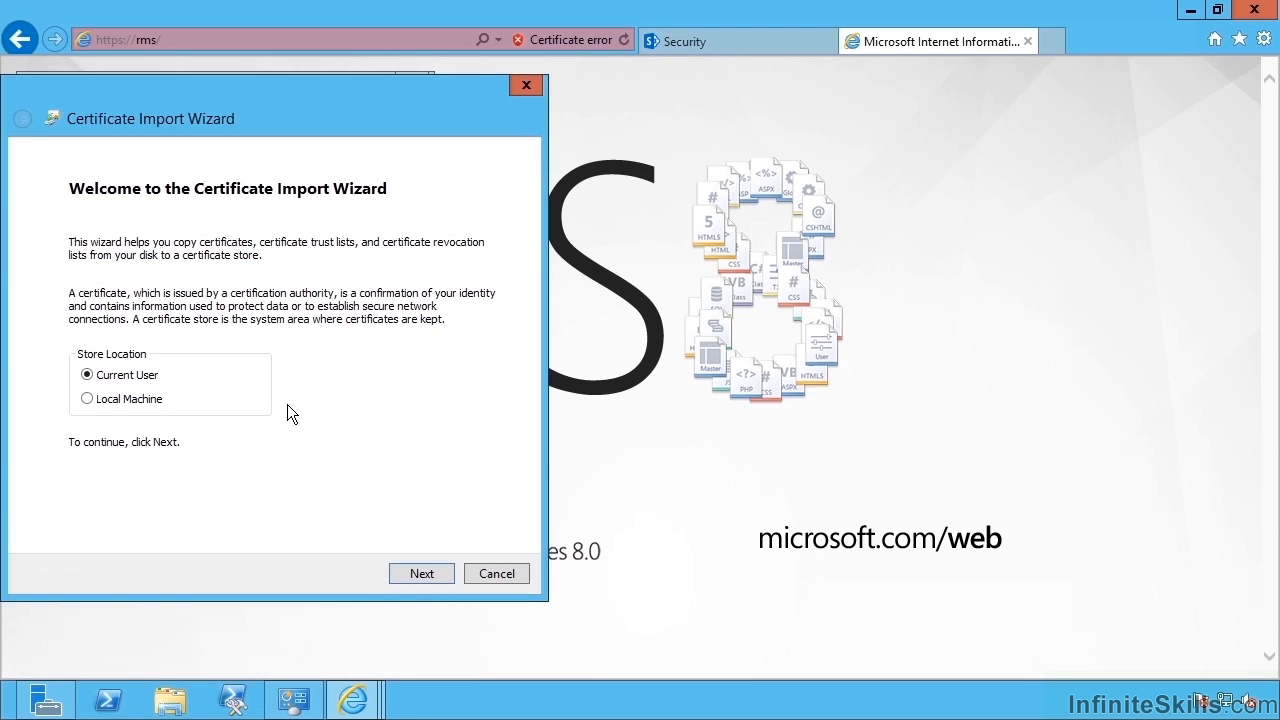
pyautogui.click(128, 399)
pyautogui.click(294, 318)
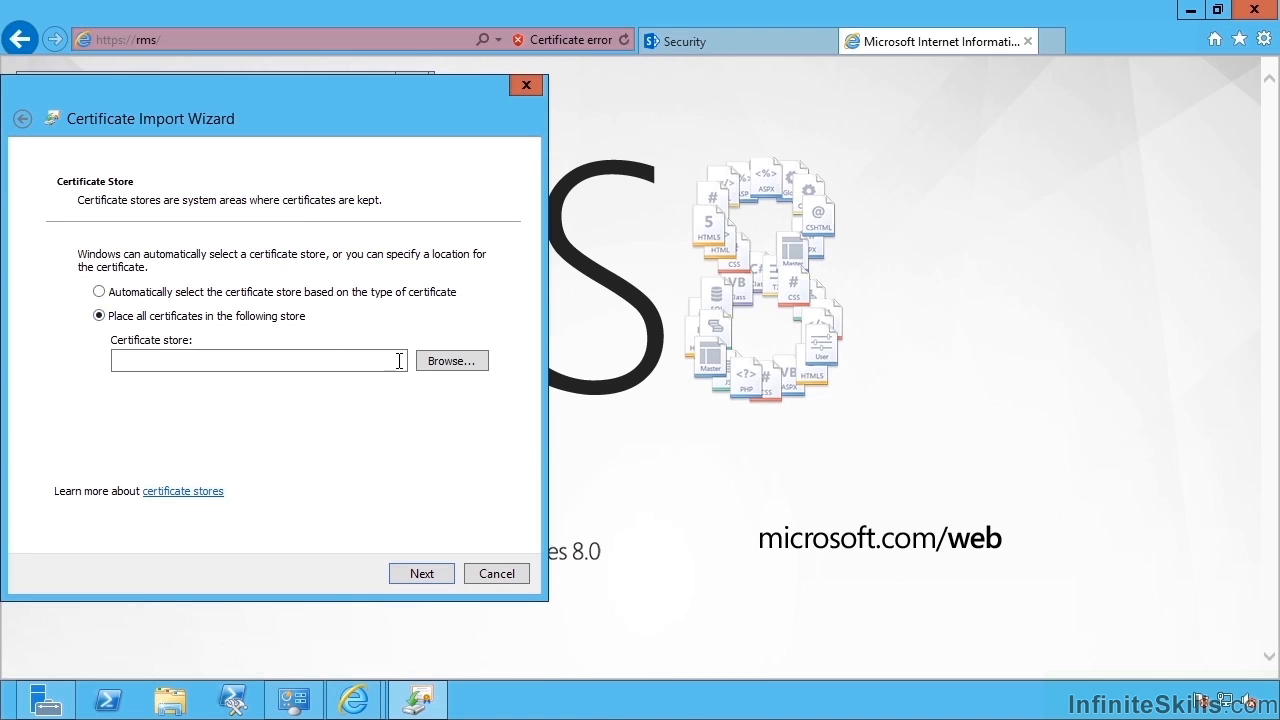
pyautogui.click(430, 366)
pyautogui.click(188, 214)
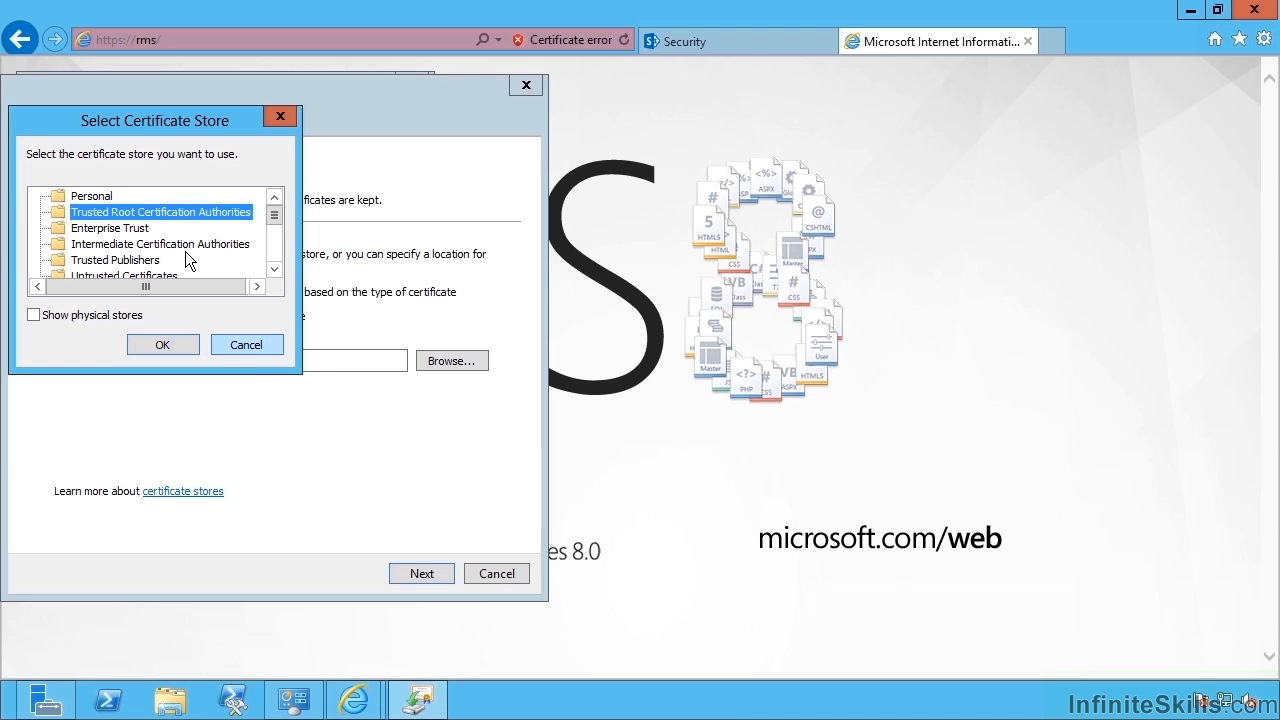
pyautogui.click(250, 343)
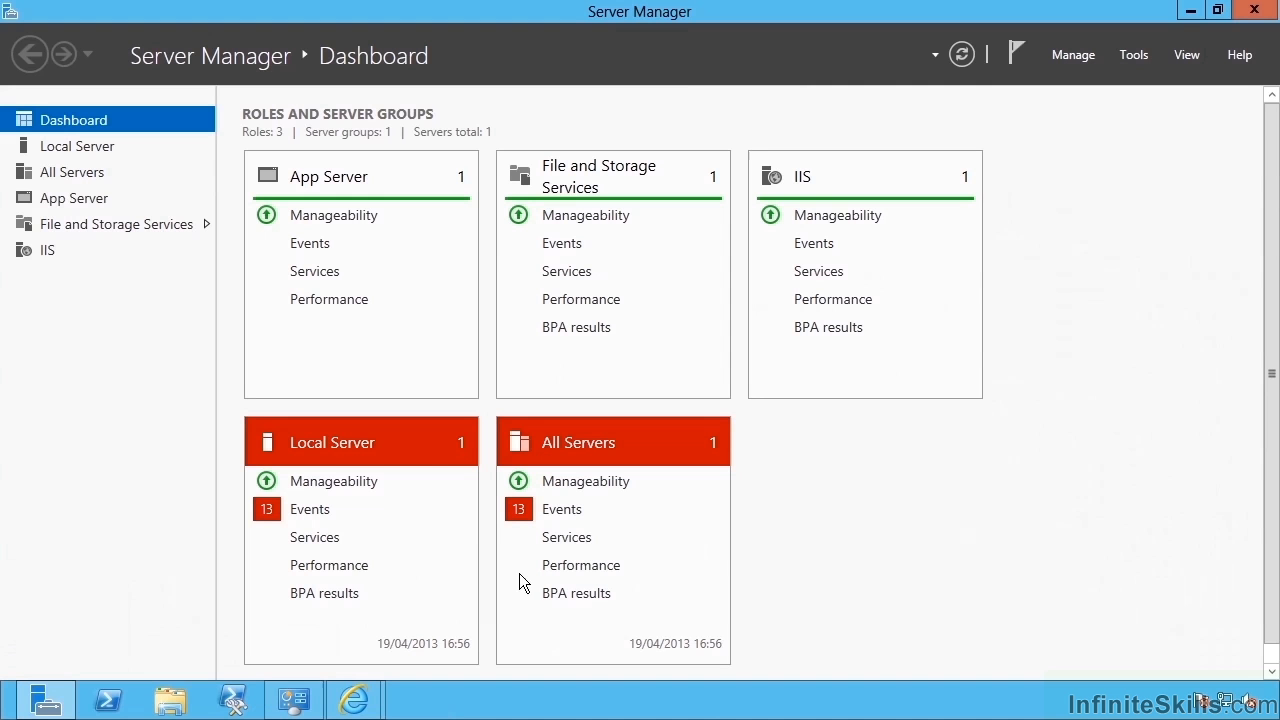
pyautogui.click(1190, 9)
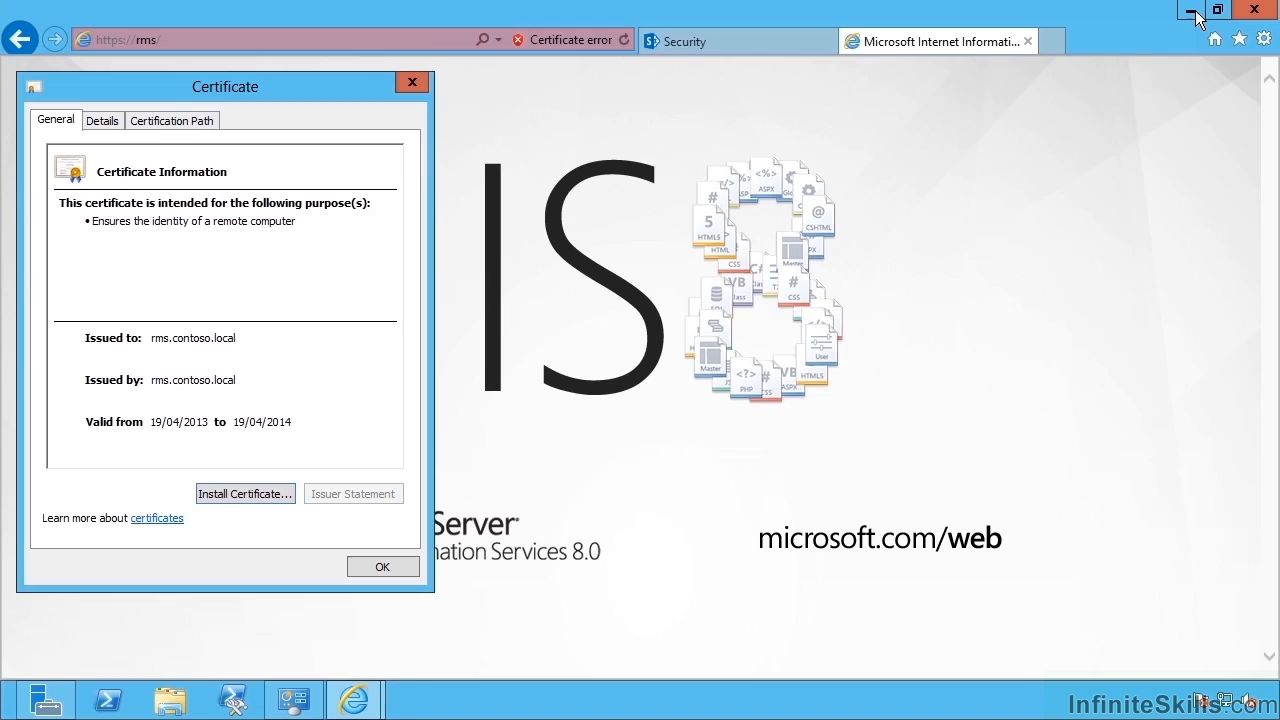
pyautogui.click(413, 83)
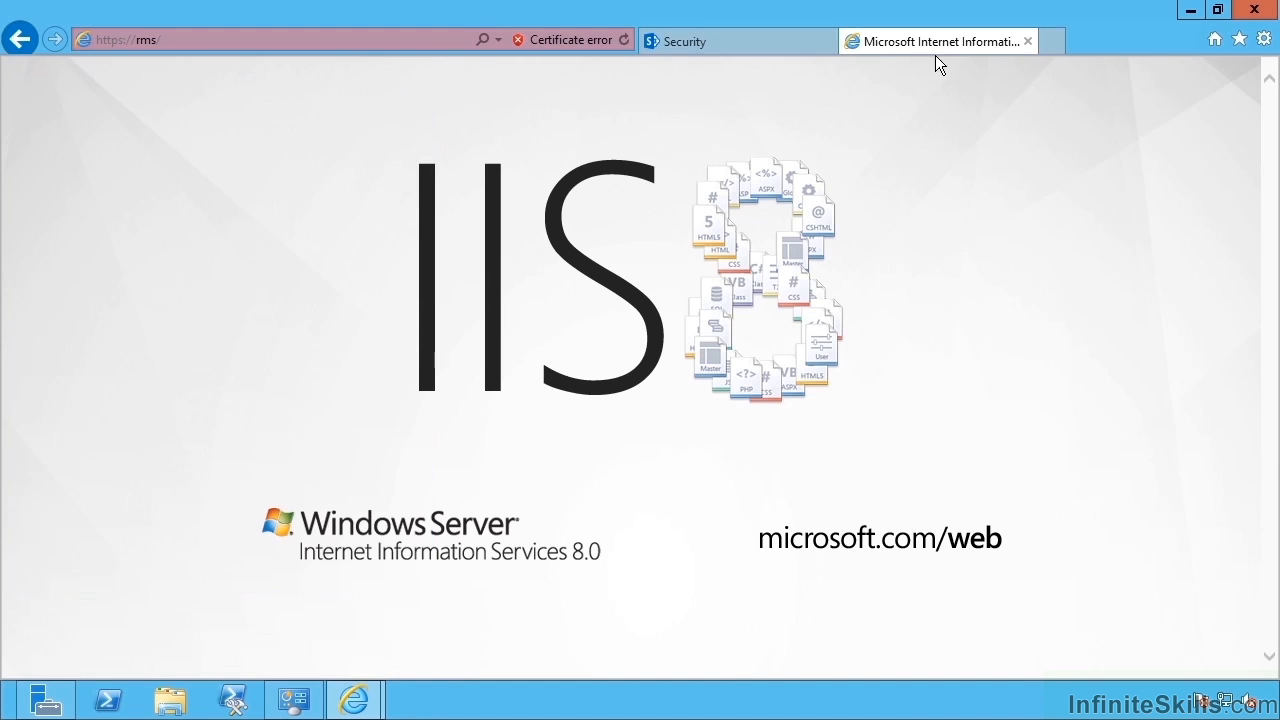
pyautogui.click(1028, 40)
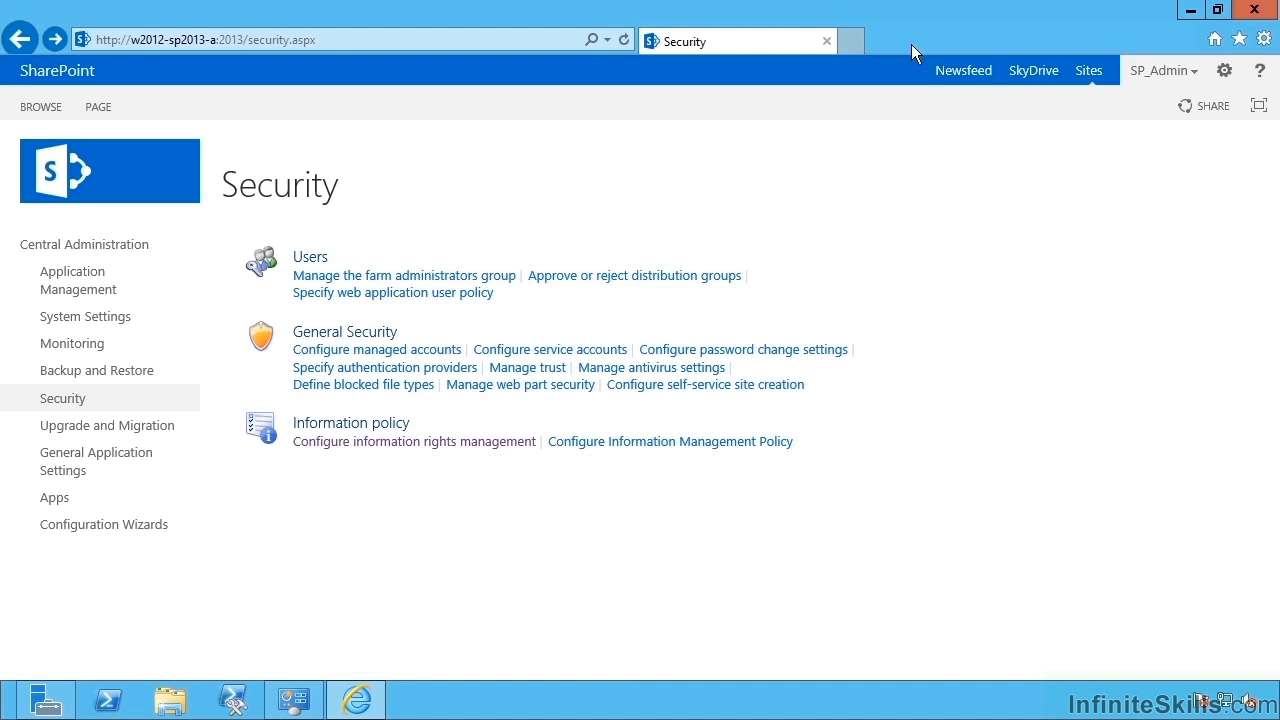
pyautogui.click(853, 40)
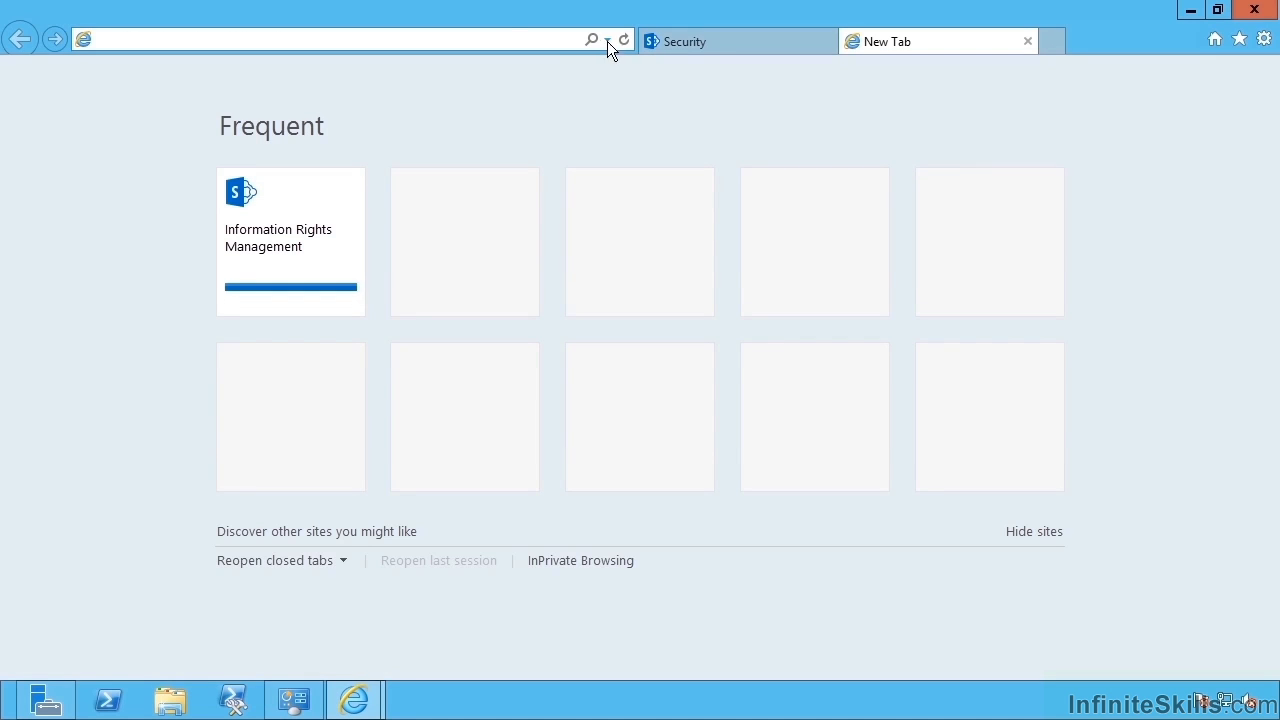
pyautogui.write('http')
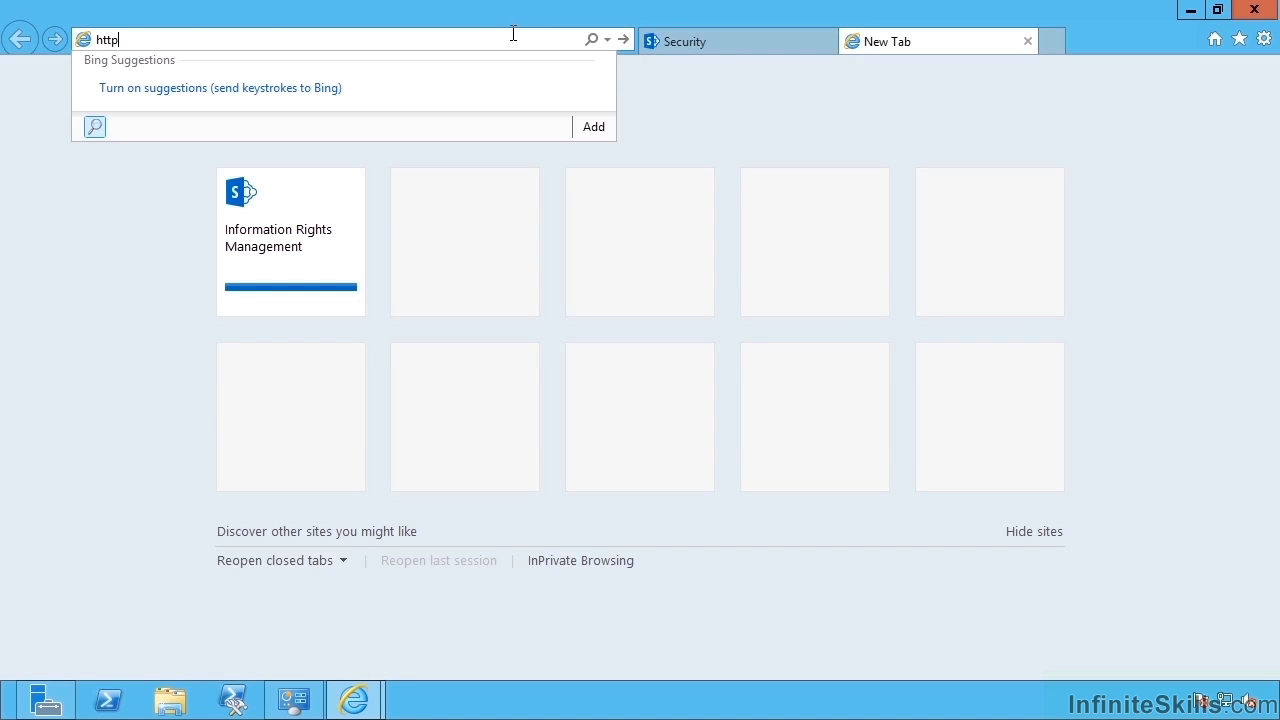
pyautogui.write('://intranet.contoso.local')
pyautogui.press('Return')
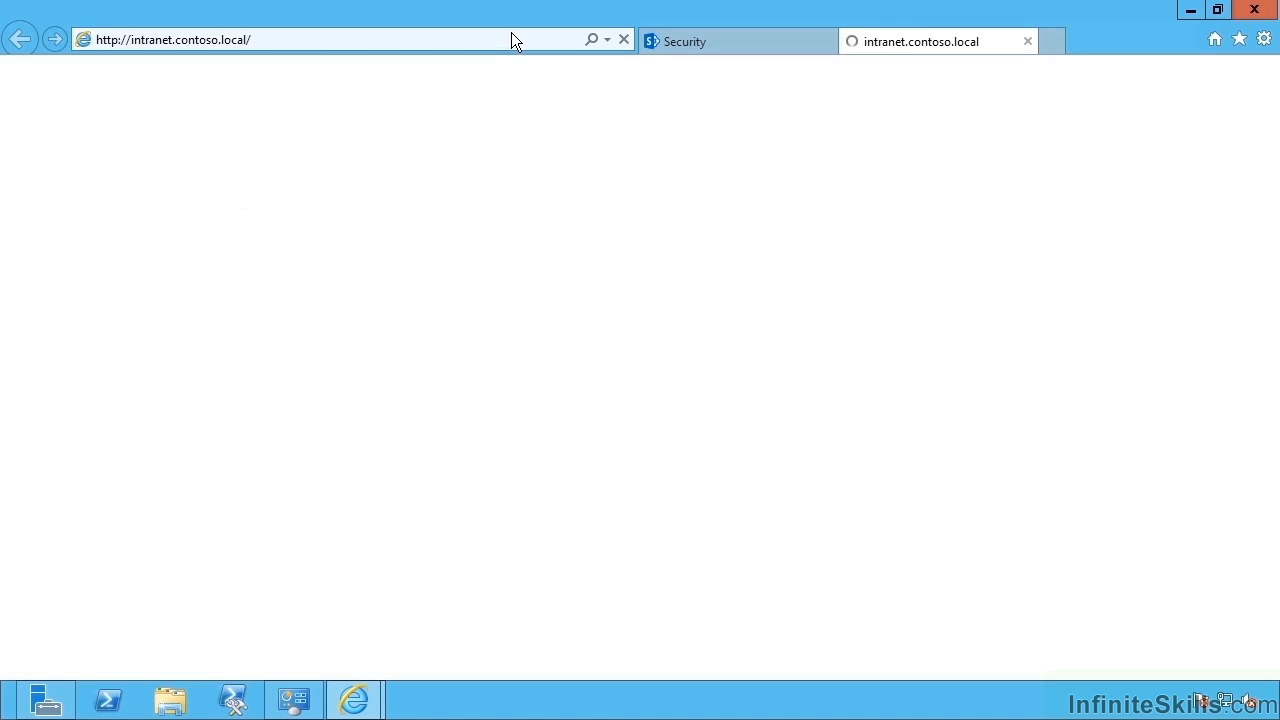
pyautogui.click(660, 325)
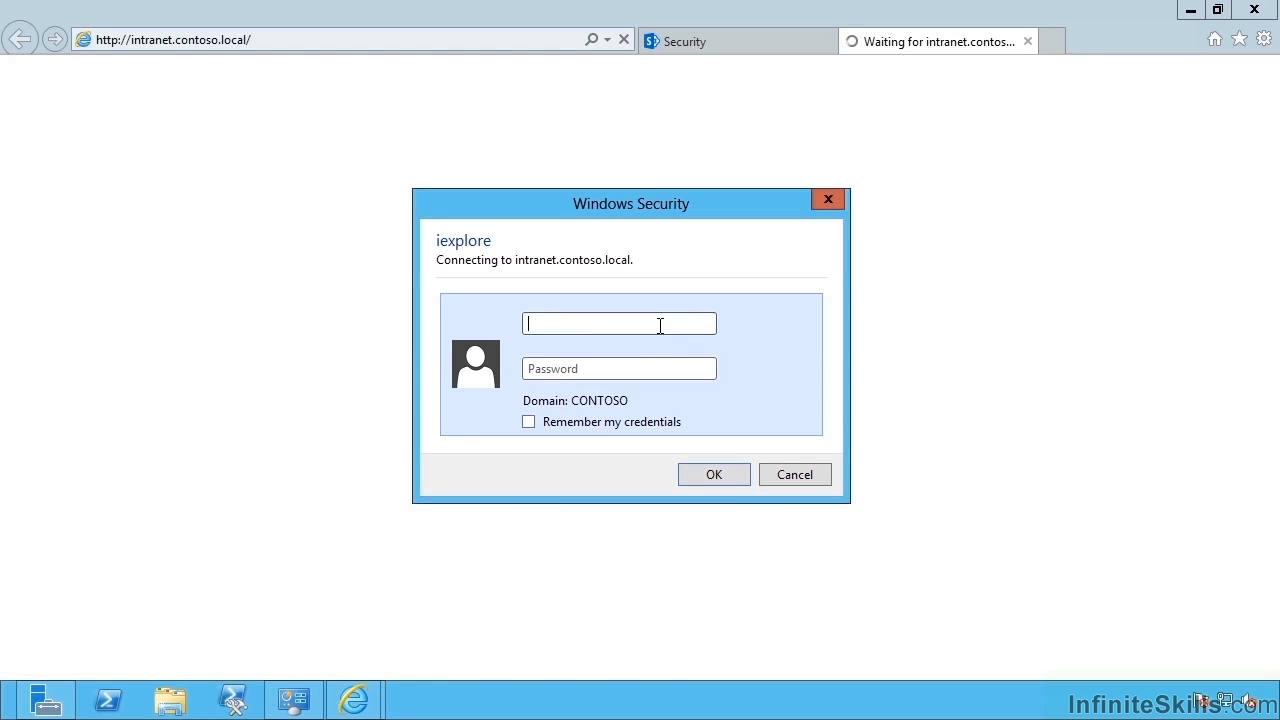
pyautogui.write('sp_admin')
pyautogui.press('Tab')
pyautogui.write('*****')
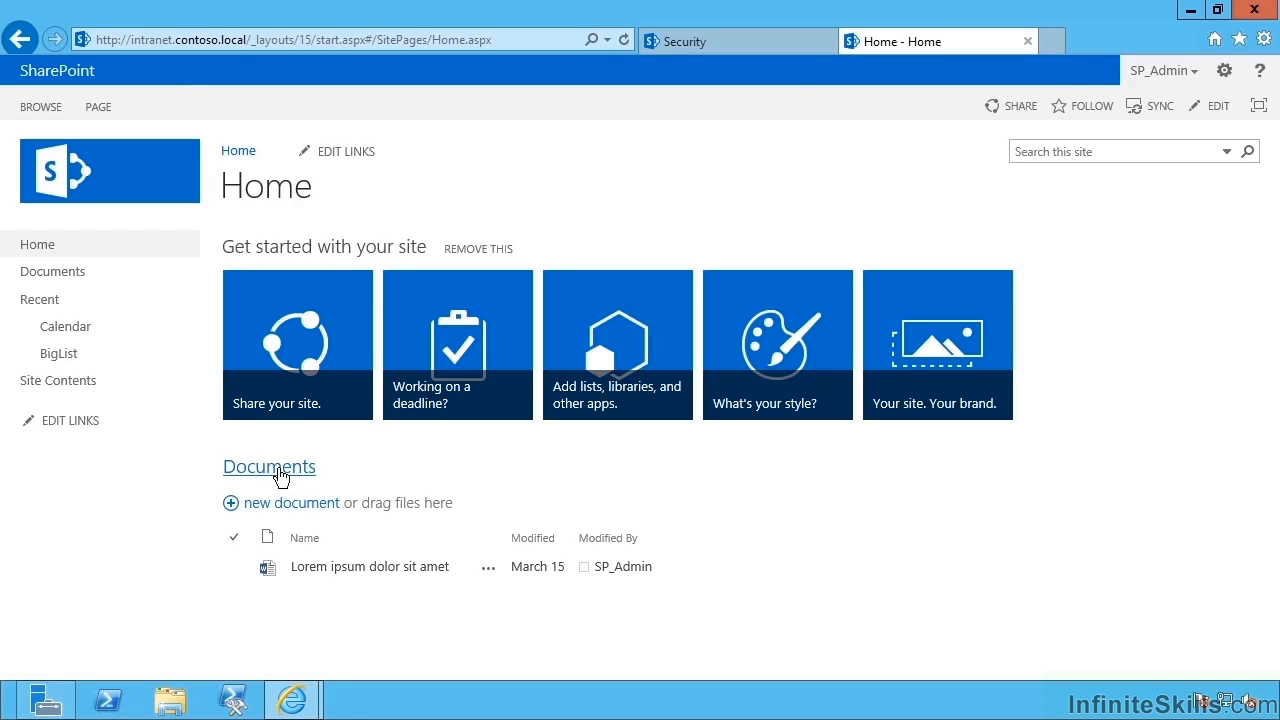
# Open the Information Rights Management settings of the Documents library
pyautogui.click(279, 470)
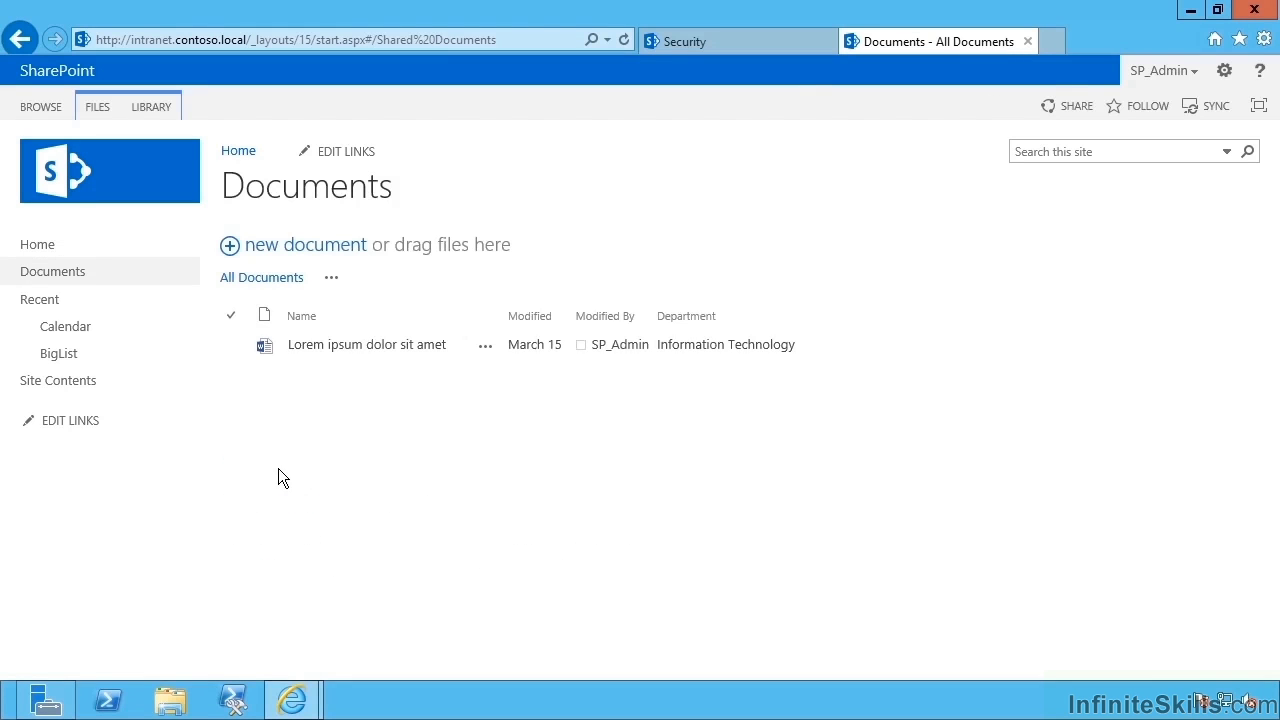
pyautogui.click(149, 110)
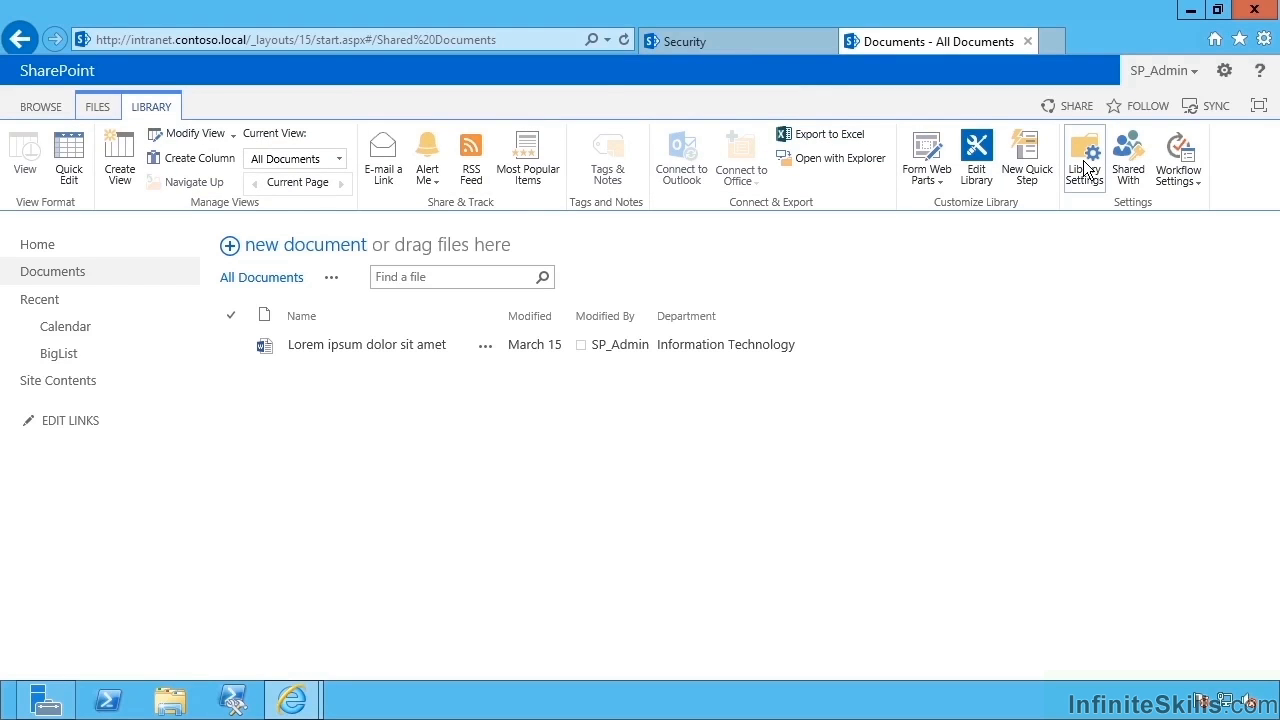
pyautogui.click(1085, 166)
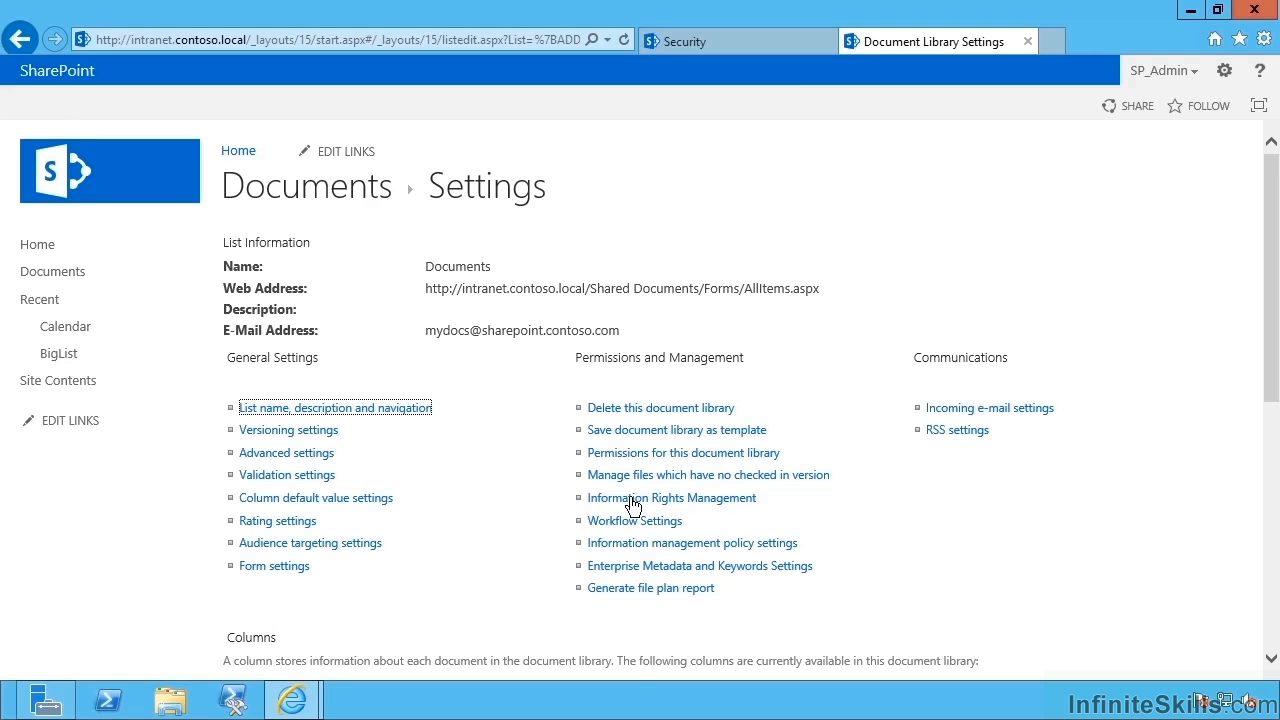
pyautogui.click(675, 505)
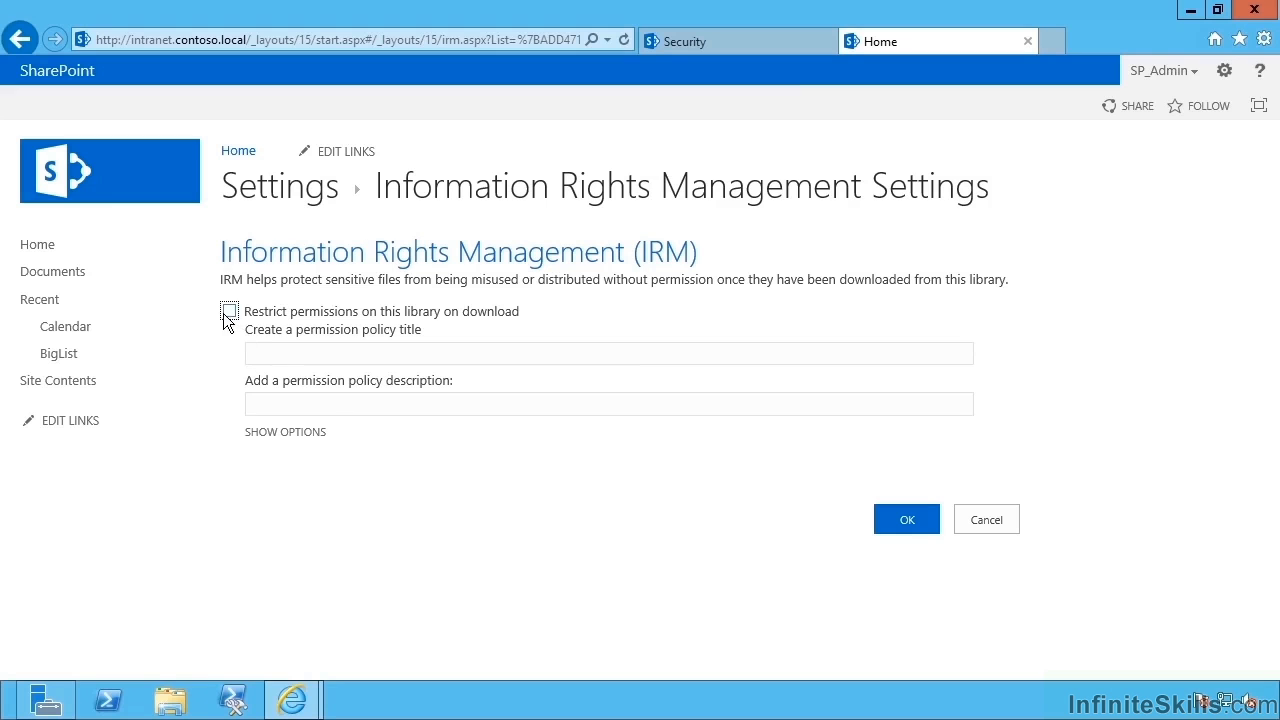
# Restrict permissions on download, with the policy title "Contoso IRM Policy" and the description "Description goes here..."
pyautogui.click(229, 312)
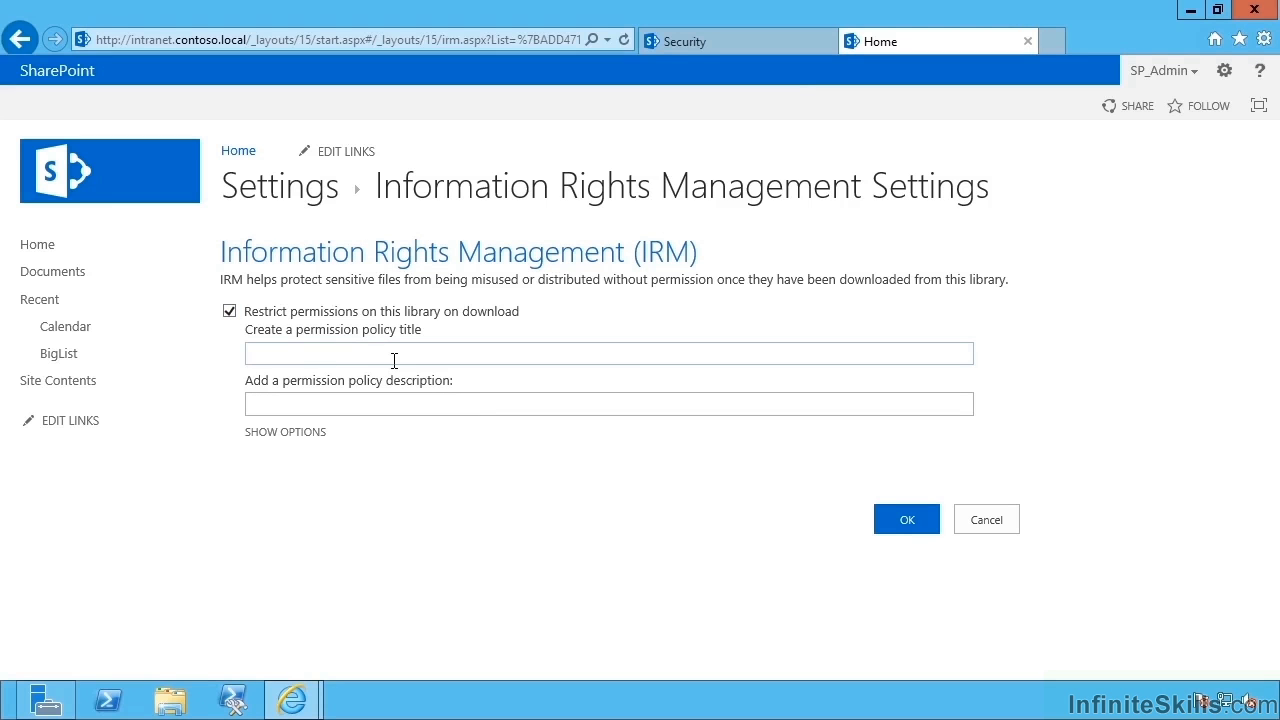
pyautogui.write('Contoso IRM Policy')
pyautogui.press('Tab')
pyautogui.write('Description goes here...')
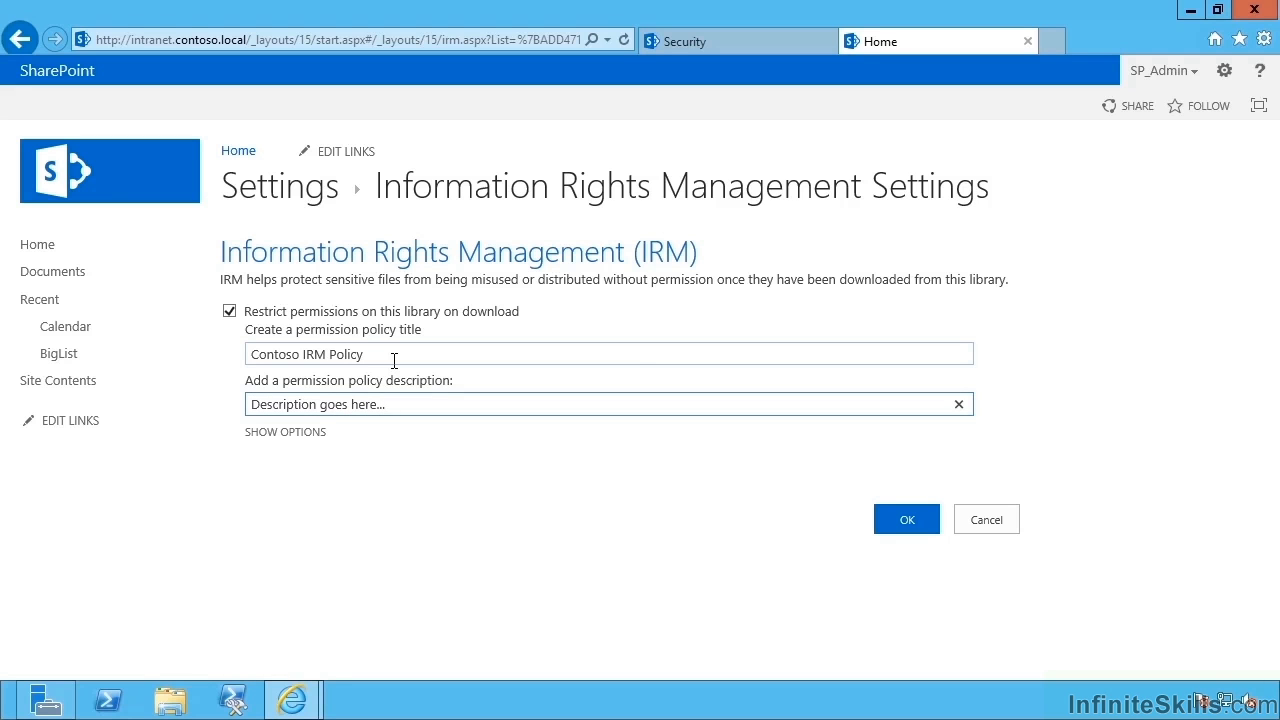
# Block uploads of documents without IRM support, stop restricting access at 5/20/2013, and prevent opening documents in the browser
pyautogui.click(285, 432)
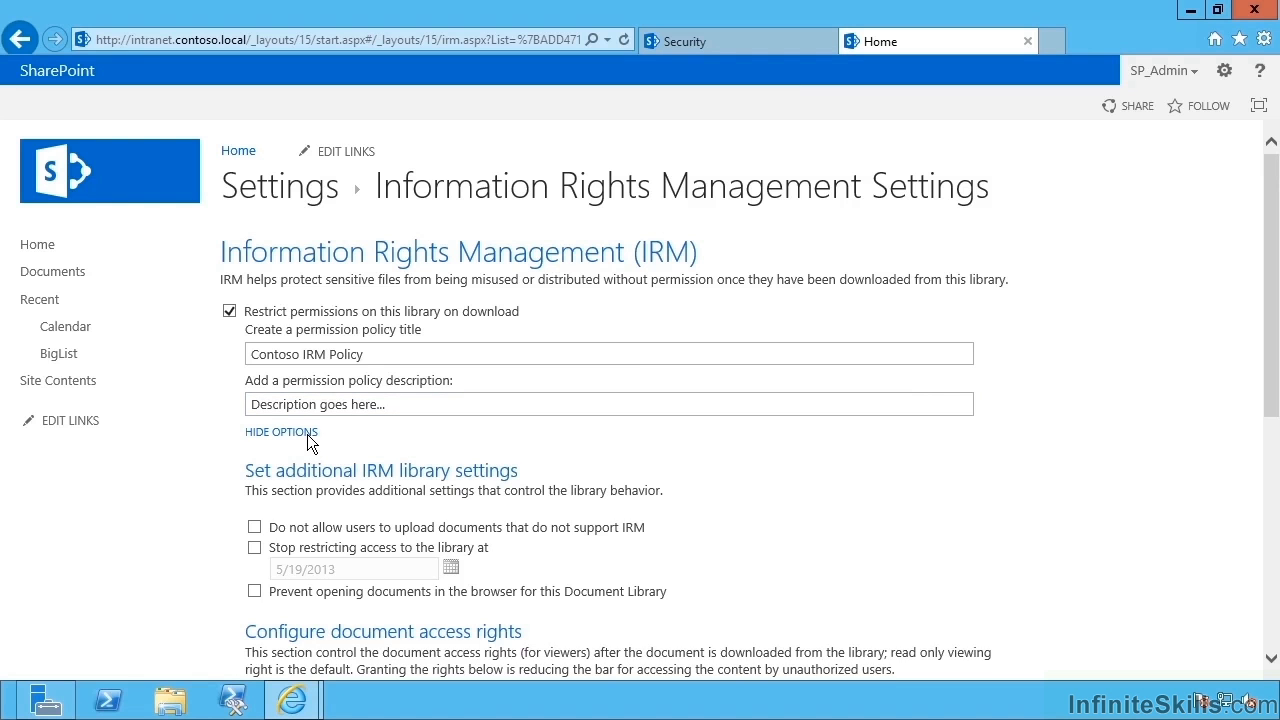
pyautogui.scroll(-5, 300, 300)
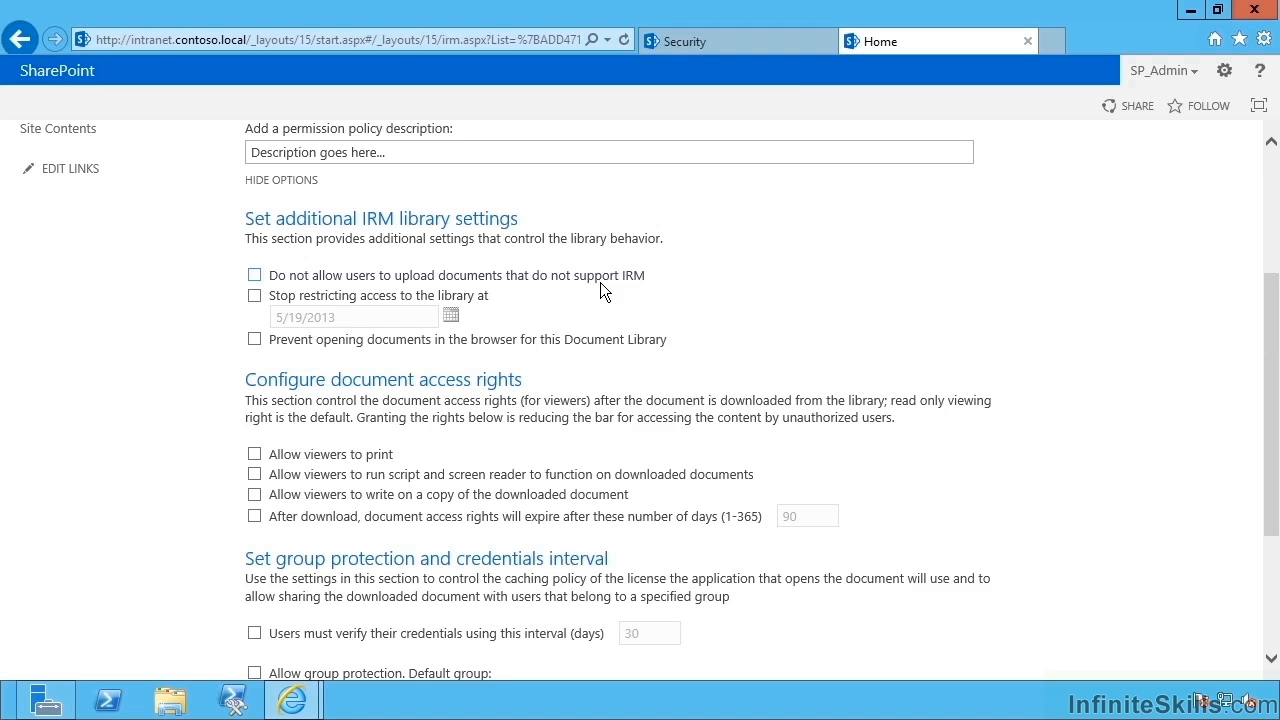
pyautogui.click(254, 276)
pyautogui.click(255, 296)
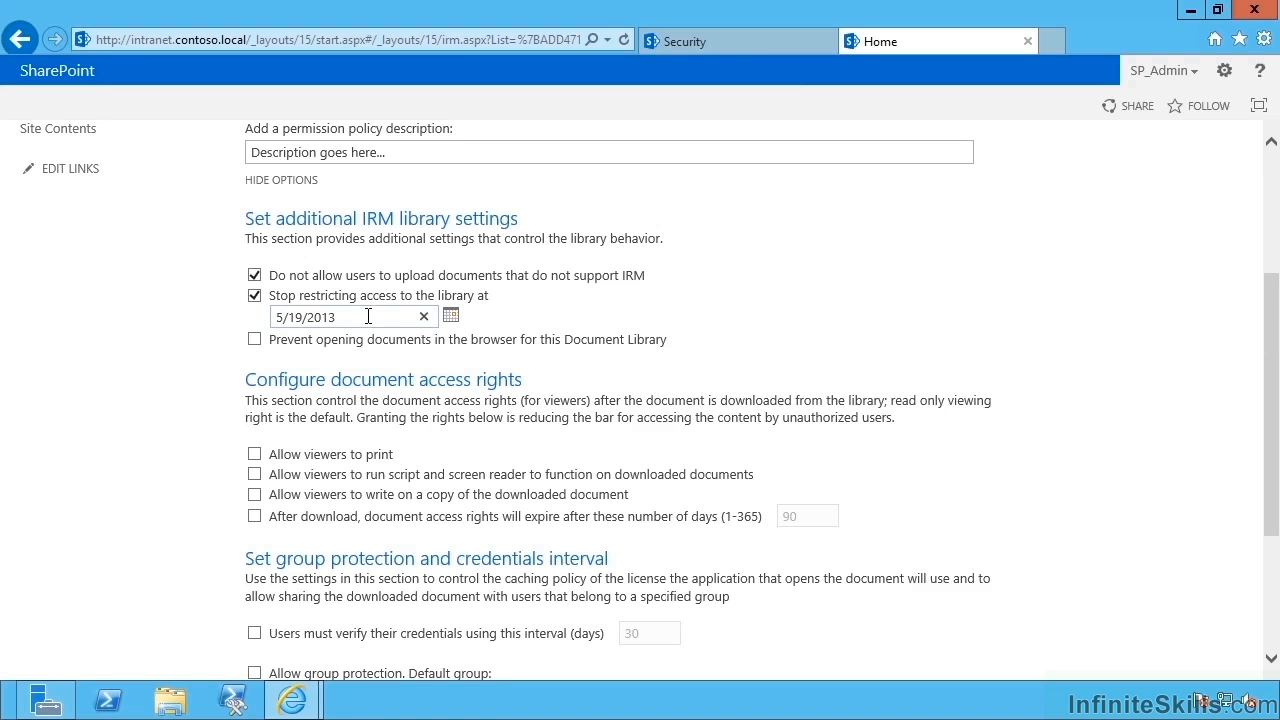
pyautogui.click(451, 318)
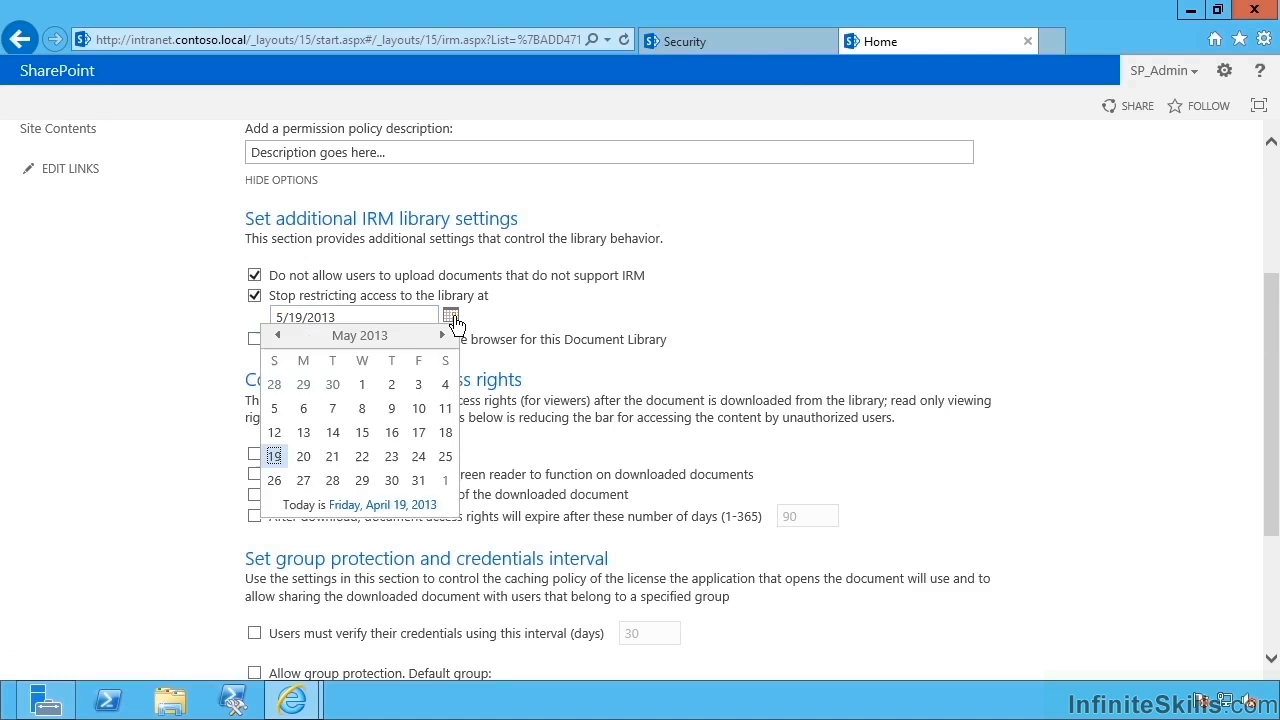
pyautogui.click(303, 458)
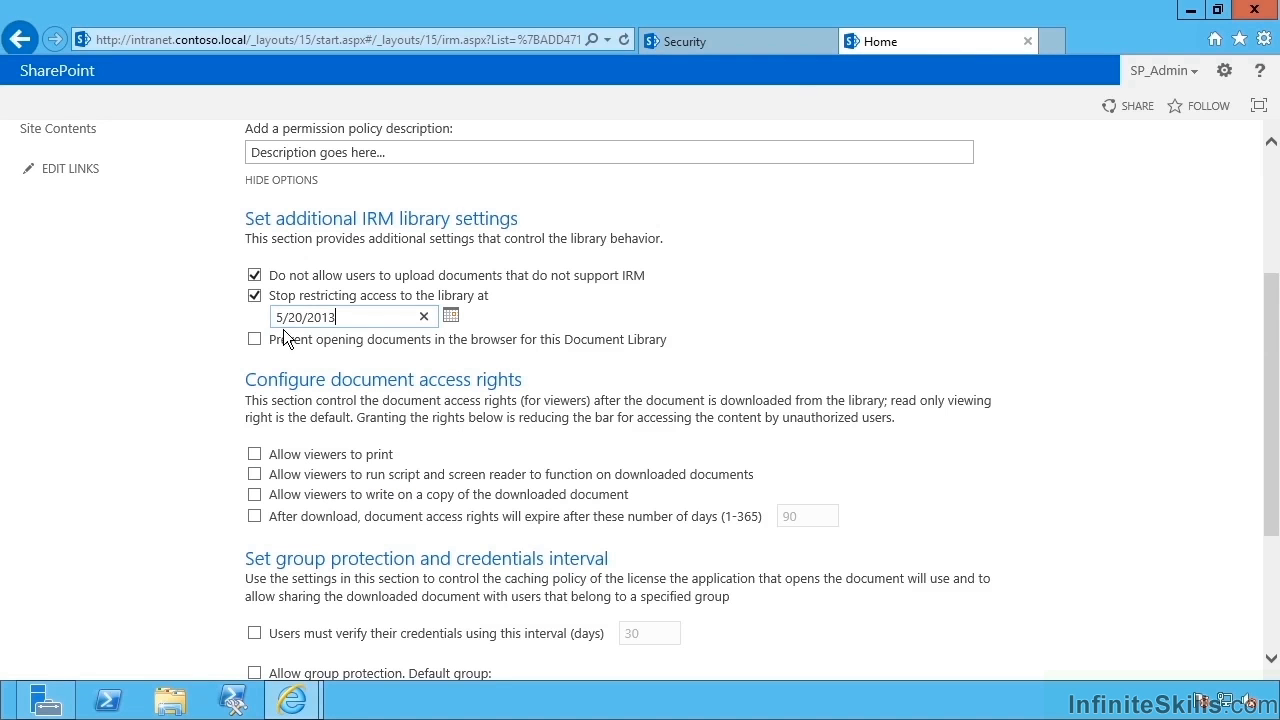
pyautogui.click(256, 340)
# Allow viewers to print, run scripts and screen readers, and write on a downloaded copy, with access rights expiring after 90 days
pyautogui.scroll(-3, 499, 403)
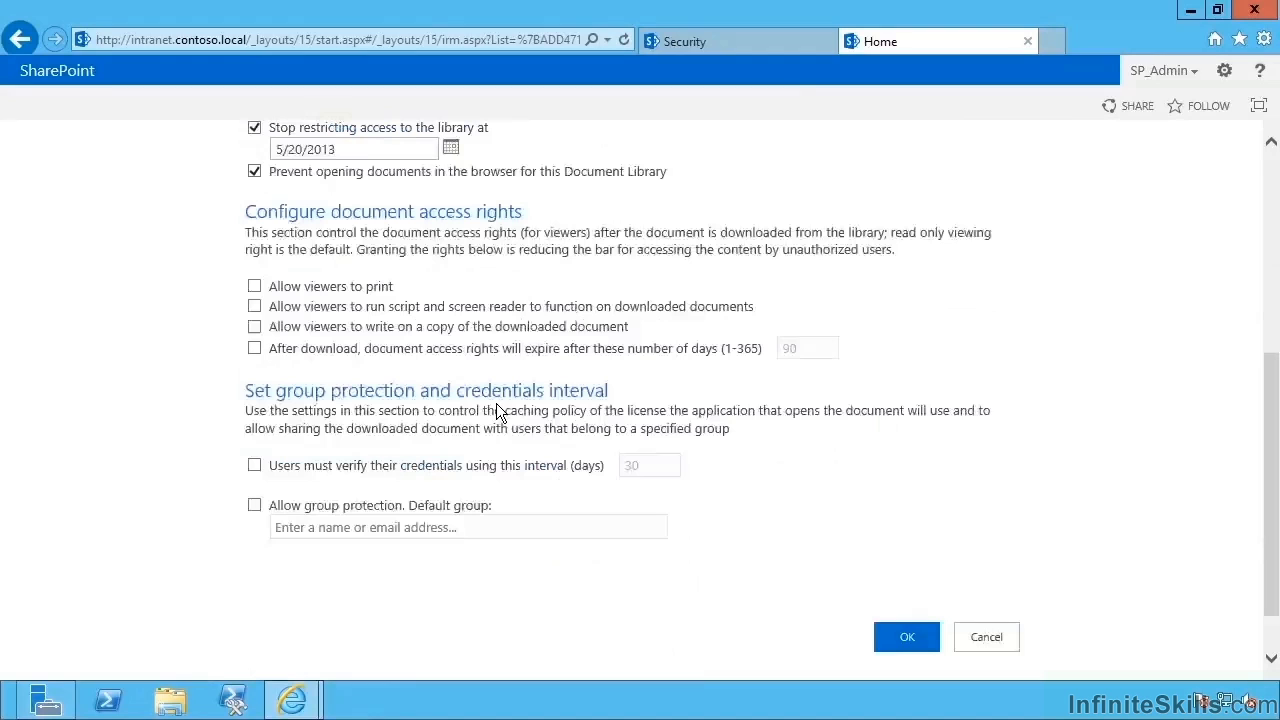
pyautogui.click(254, 288)
pyautogui.click(255, 306)
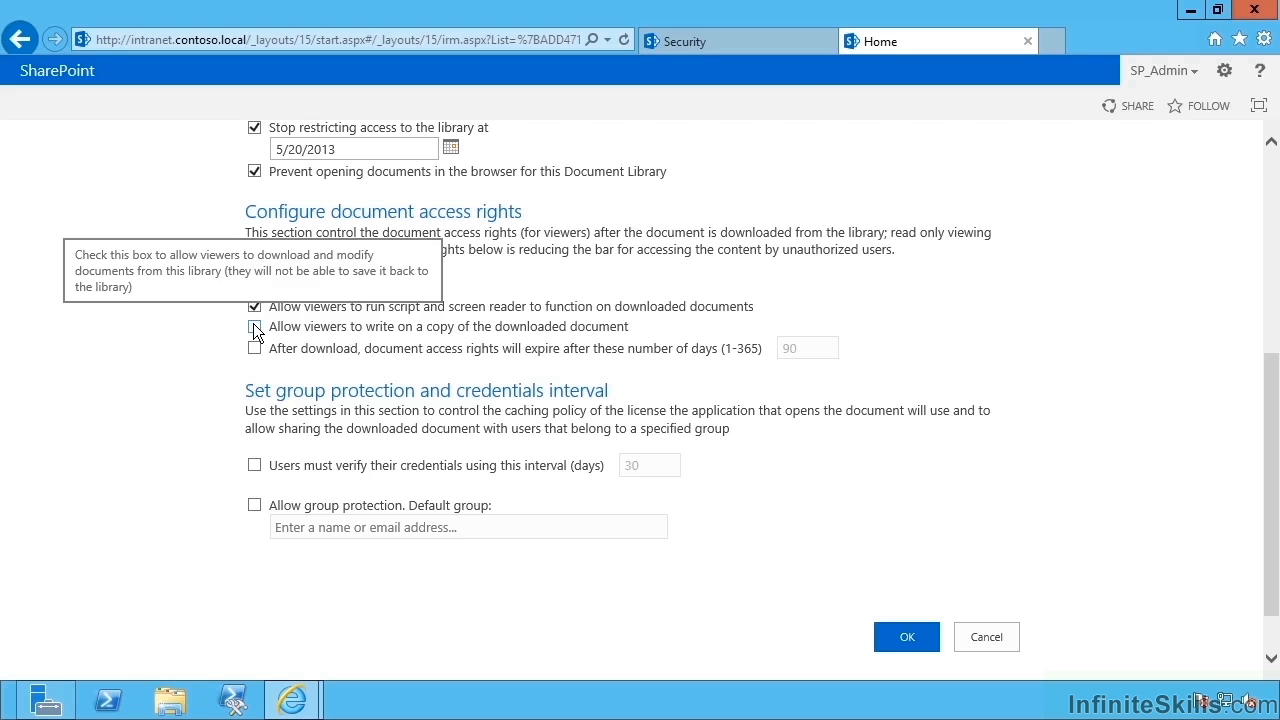
pyautogui.click(254, 326)
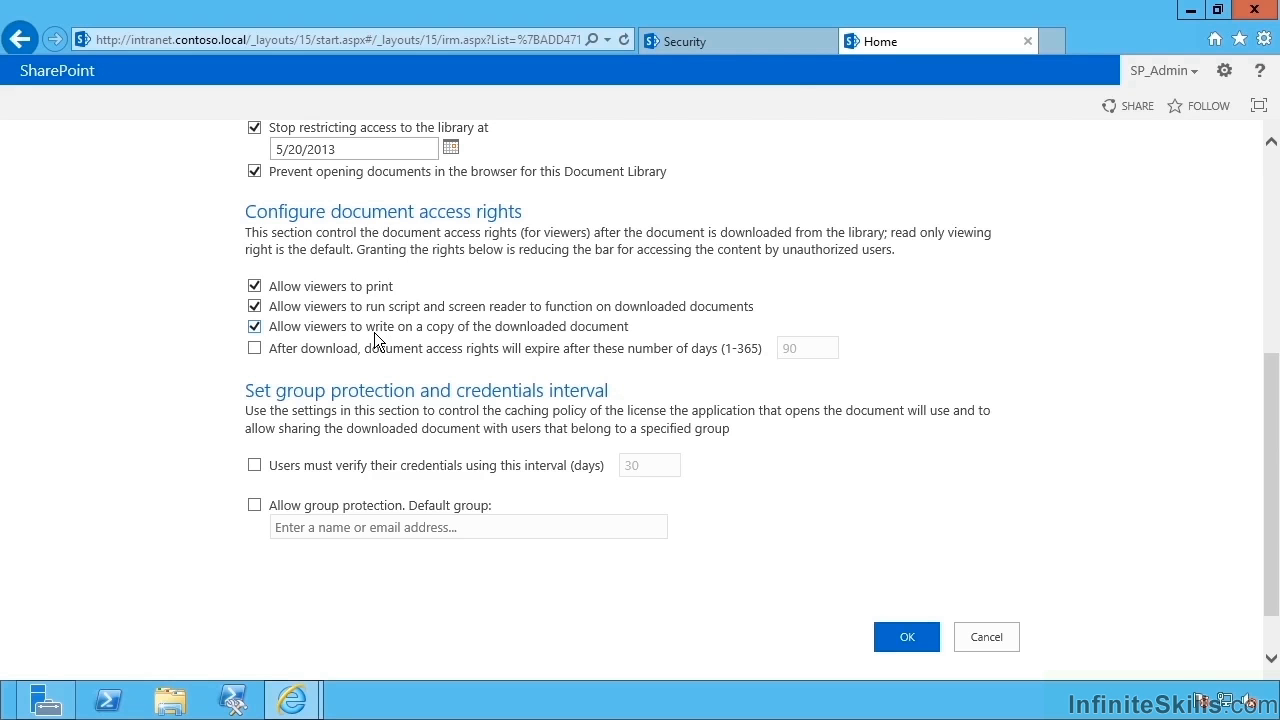
pyautogui.click(259, 347)
# Require users to verify credentials every 30 days, turn group protection on and back off, and save the IRM settings
pyautogui.click(254, 466)
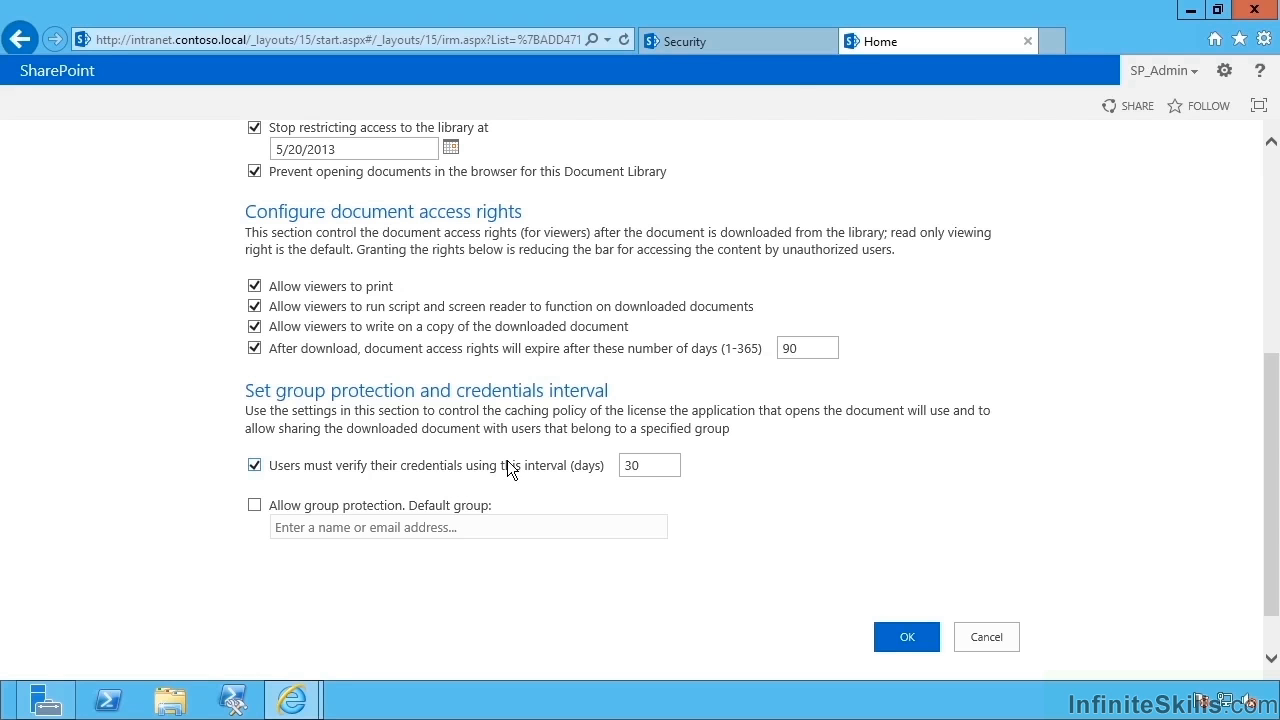
pyautogui.doubleClick(632, 465)
pyautogui.click(338, 561)
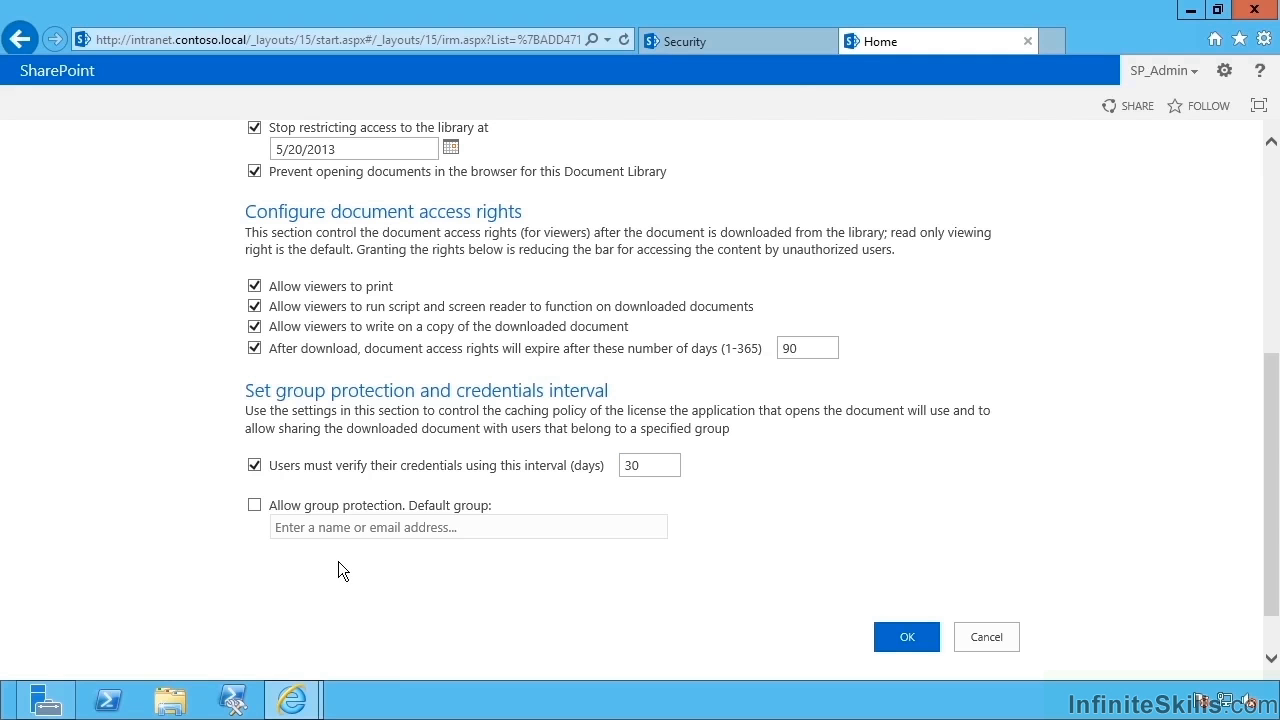
pyautogui.click(256, 507)
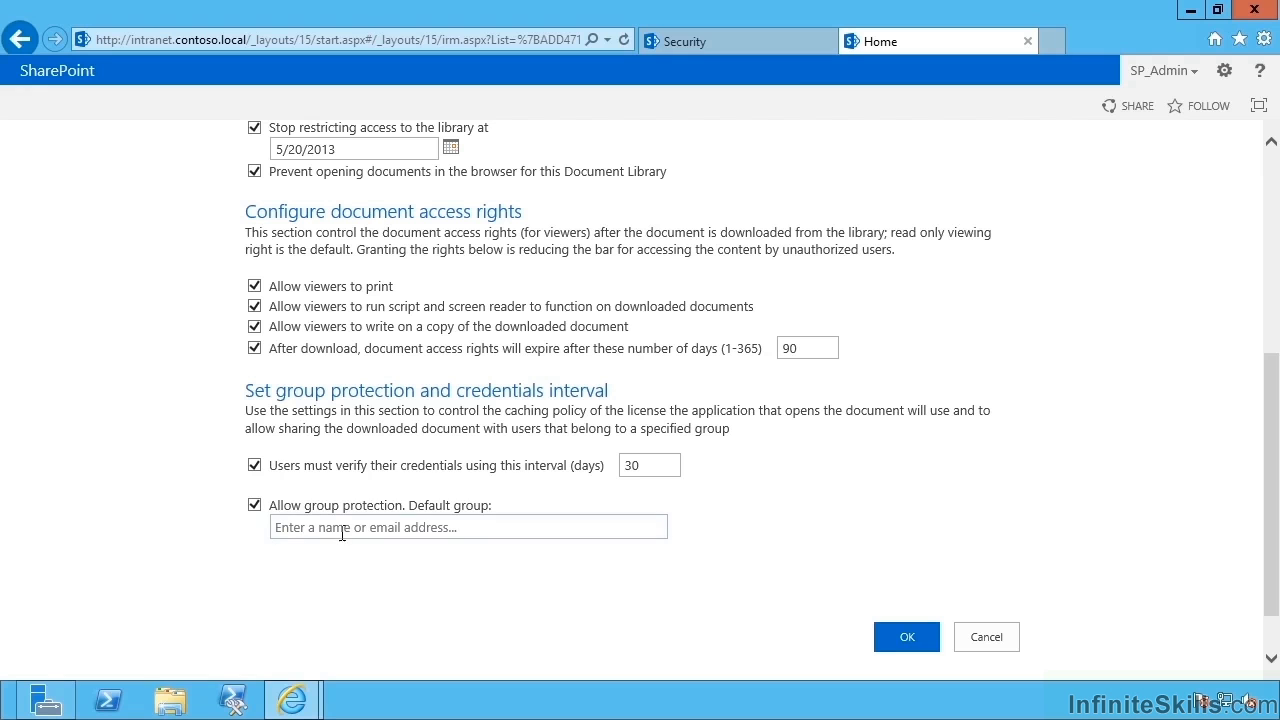
pyautogui.click(471, 502)
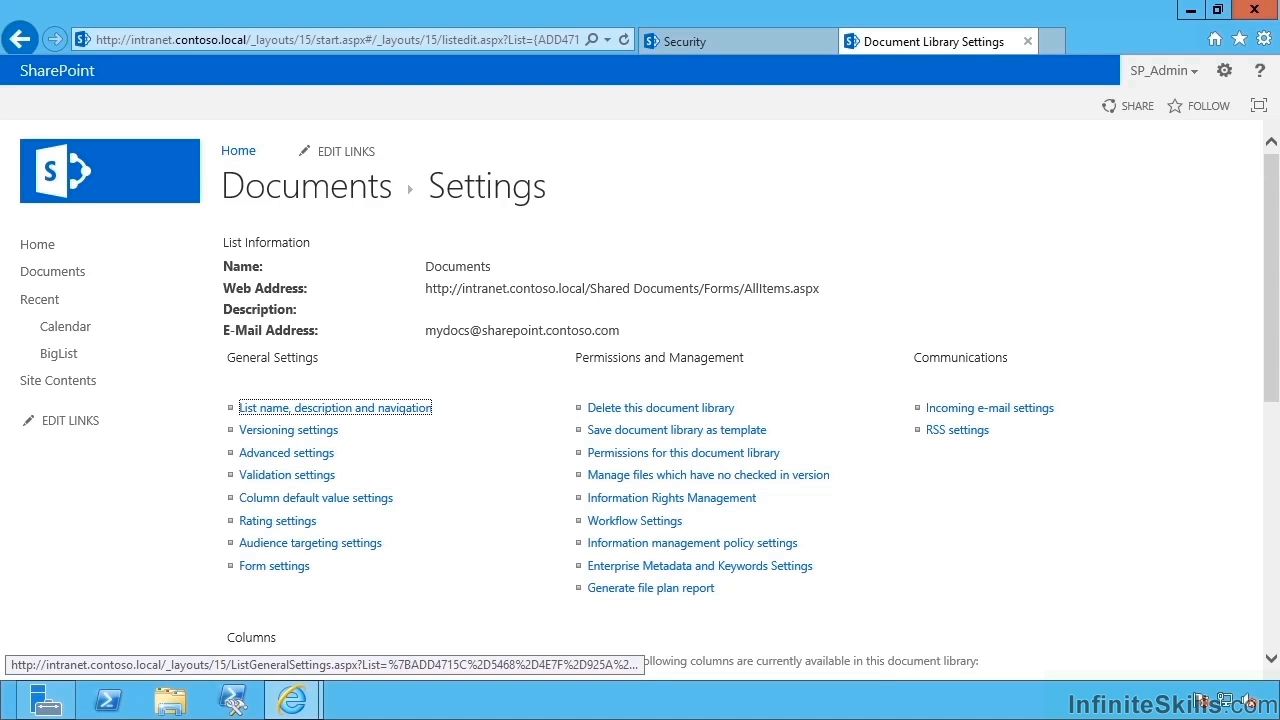
# Reopen the library's IRM settings, clear the option preventing documents from opening in the browser, and save
pyautogui.click(745, 500)
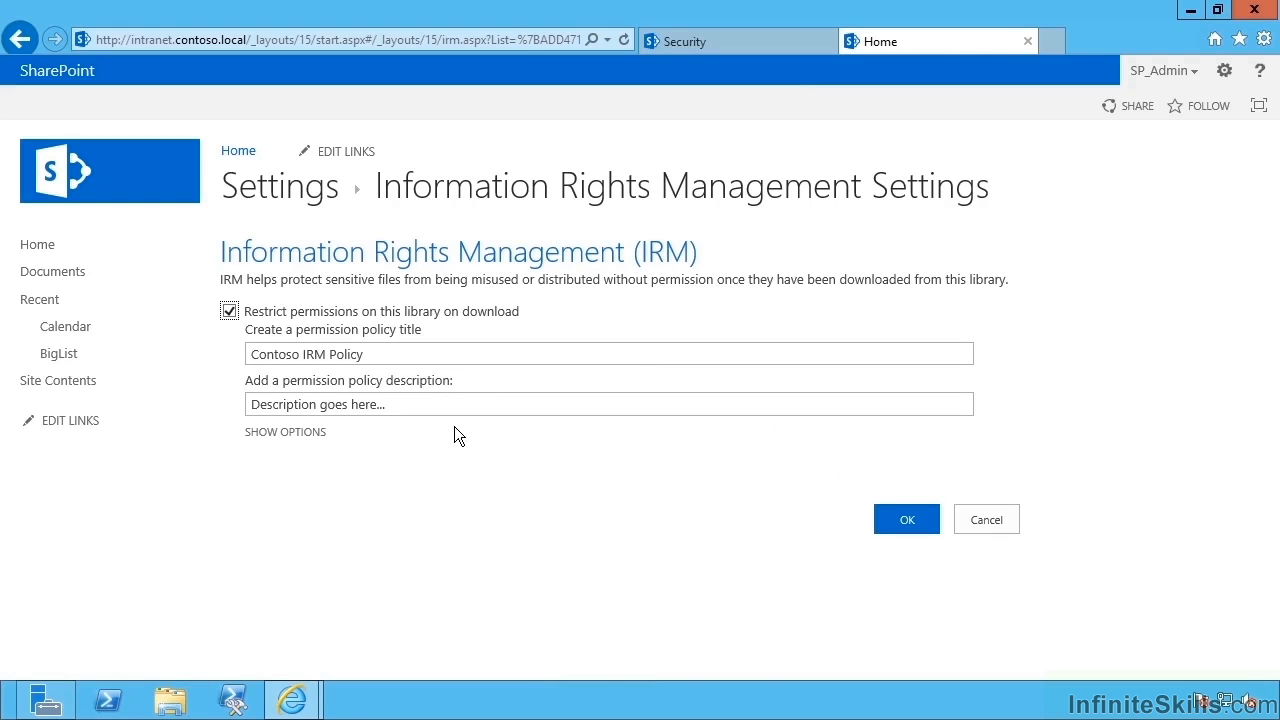
pyautogui.click(272, 433)
pyautogui.scroll(-1, 214, 481)
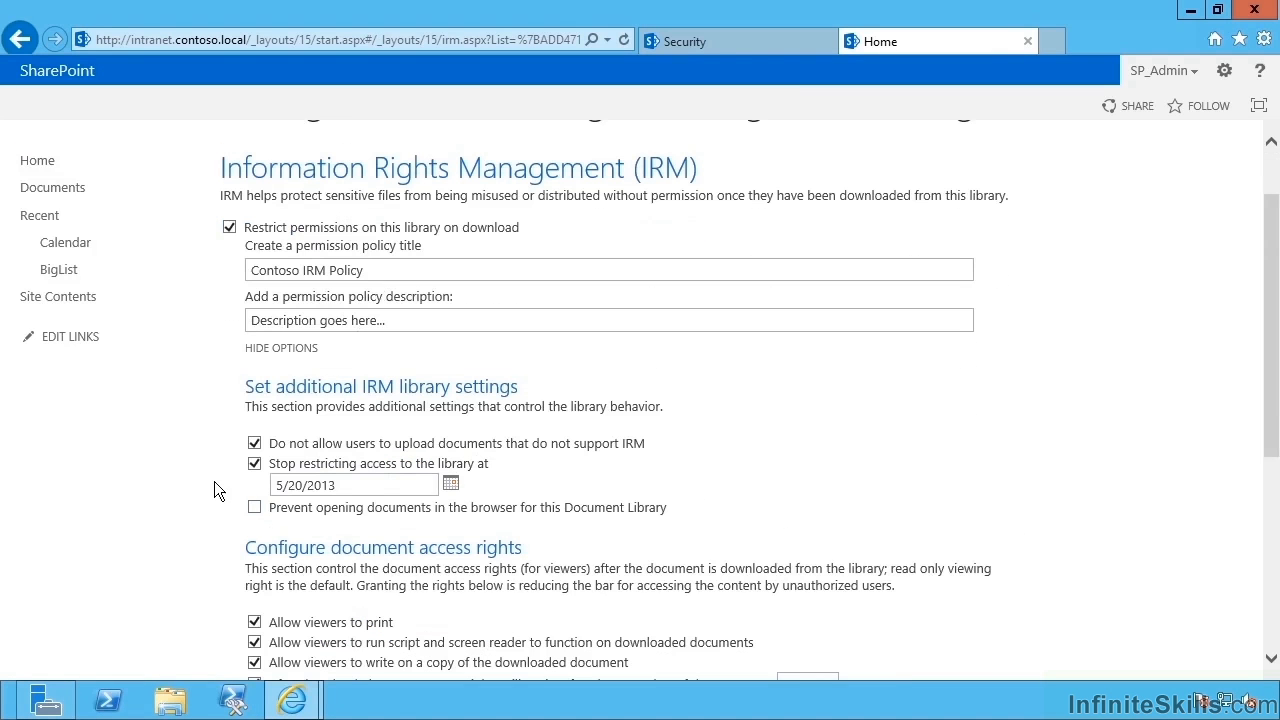
pyautogui.click(254, 507)
pyautogui.scroll(-5, 825, 608)
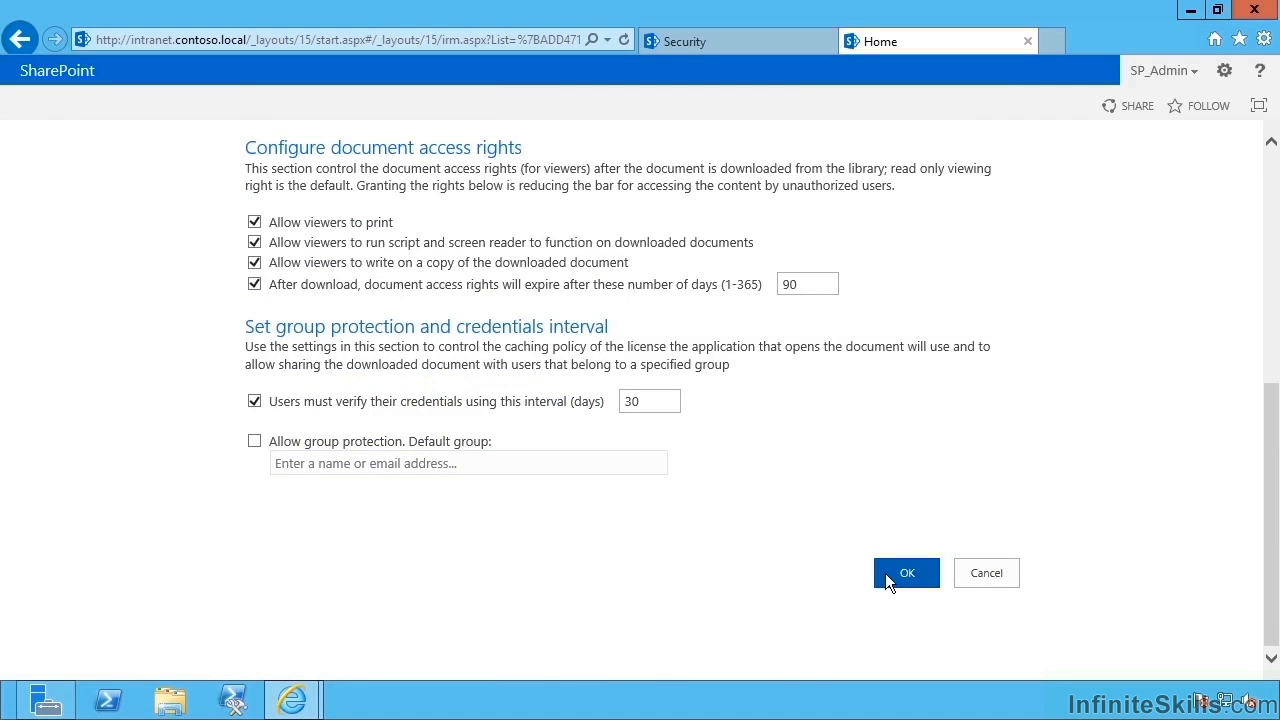
pyautogui.click(886, 574)
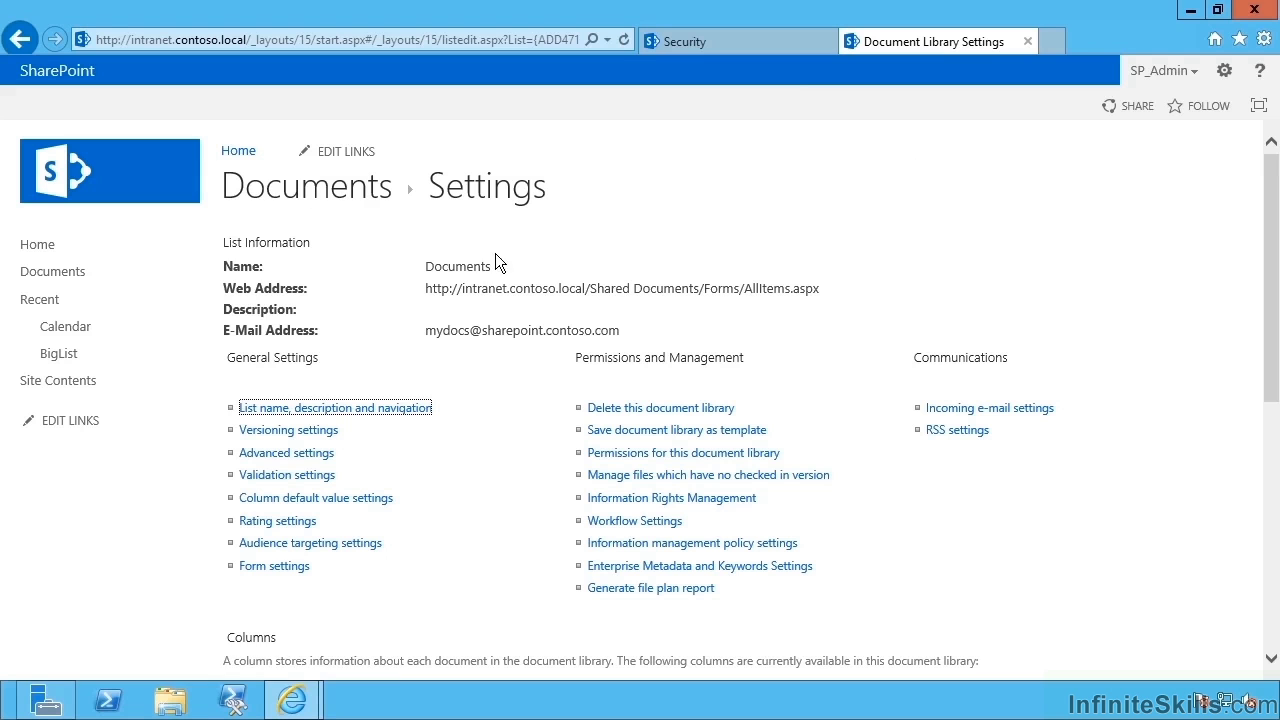
# Open the "Lorem ipsum dolor sit amet" document in the browser, examine its IRM policy notice, and return to the Documents library
pyautogui.click(244, 156)
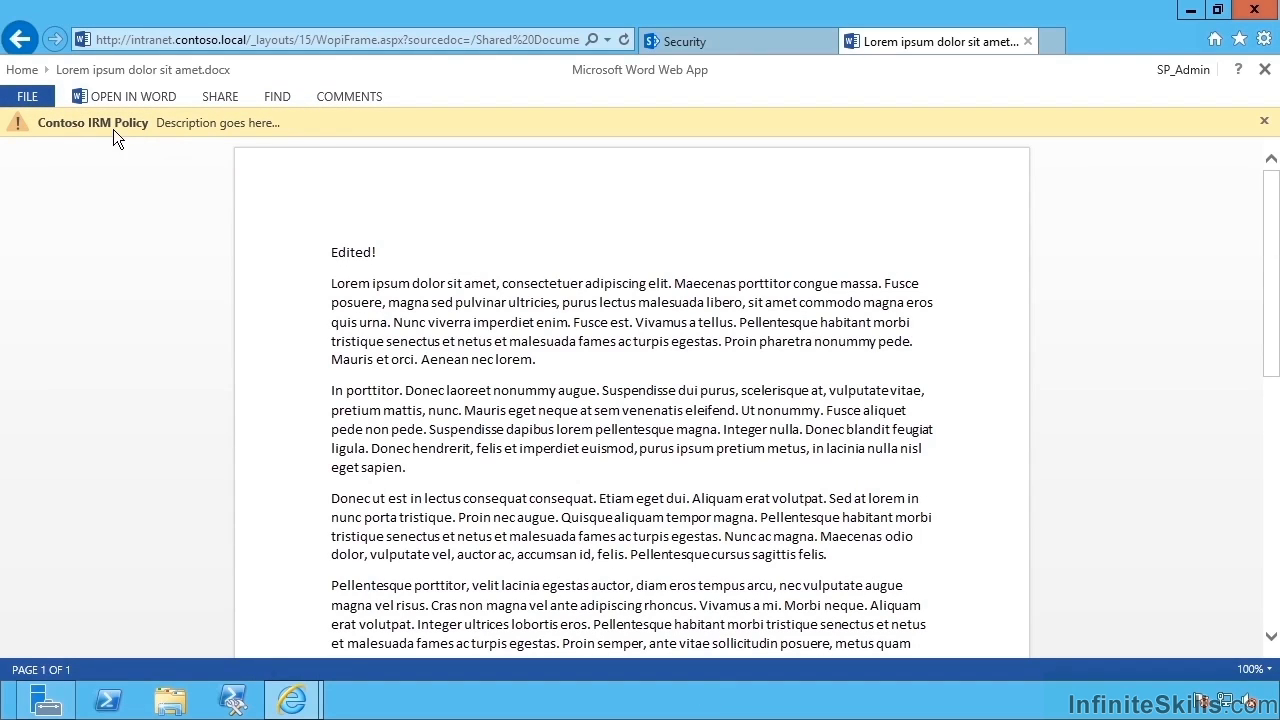
pyautogui.click(448, 283)
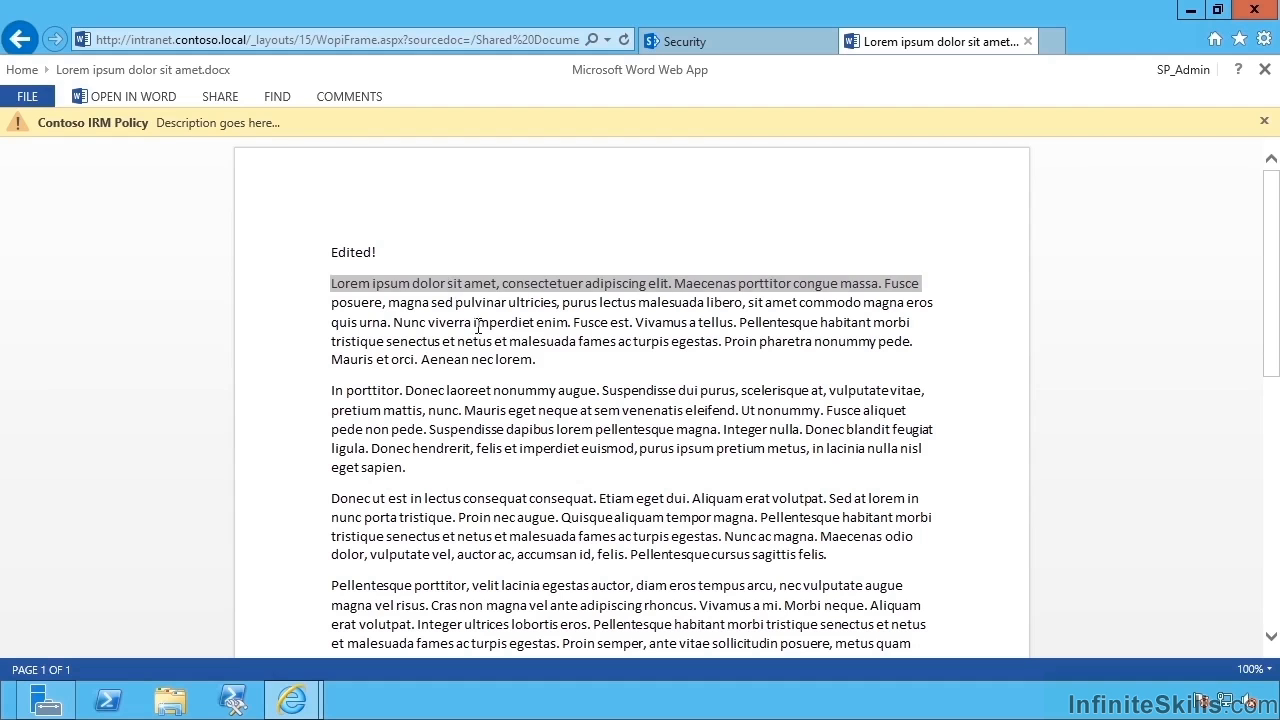
pyautogui.click(492, 362)
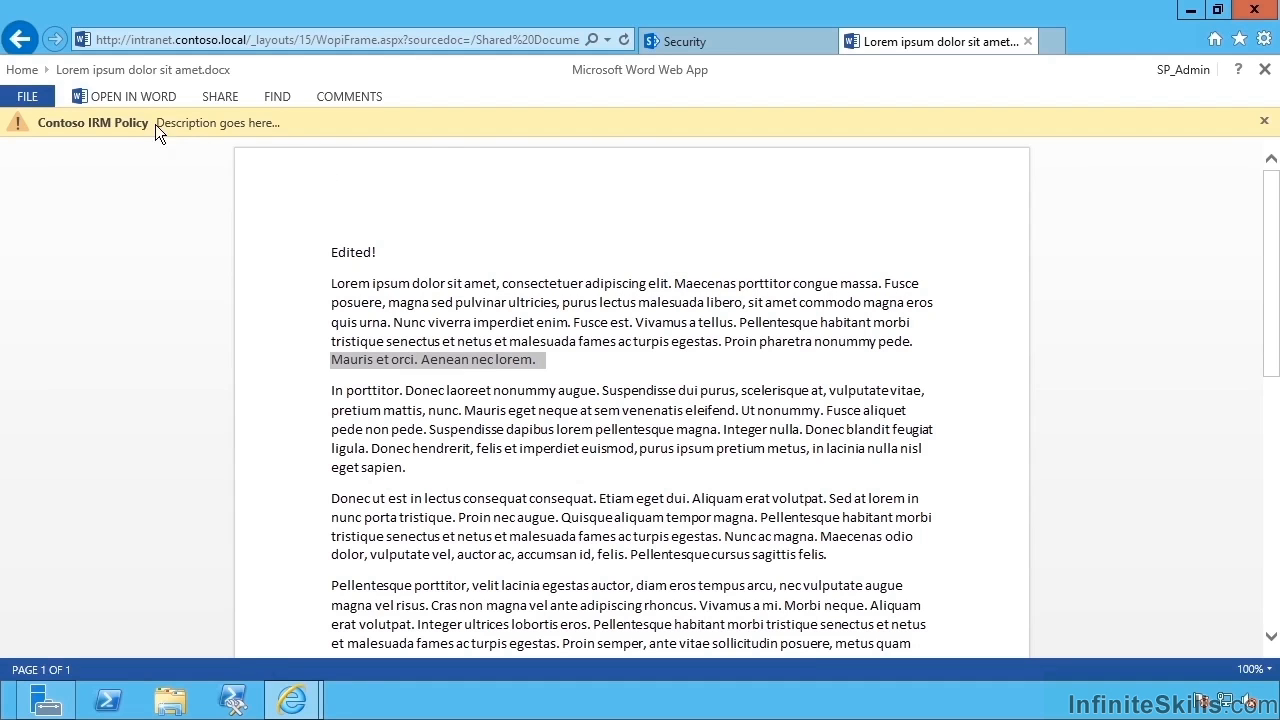
pyautogui.click(14, 70)
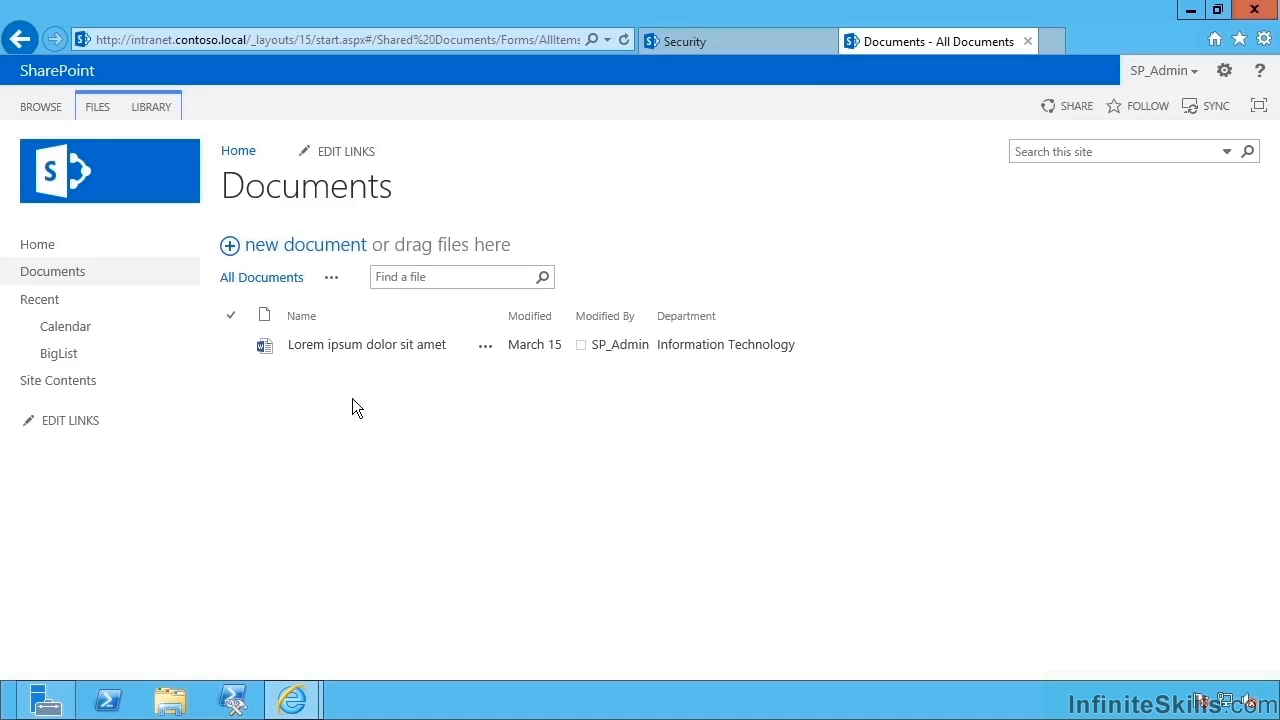
# Turn off restricting permissions on download in the Documents library's IRM settings and save
pyautogui.click(156, 109)
pyautogui.click(1086, 150)
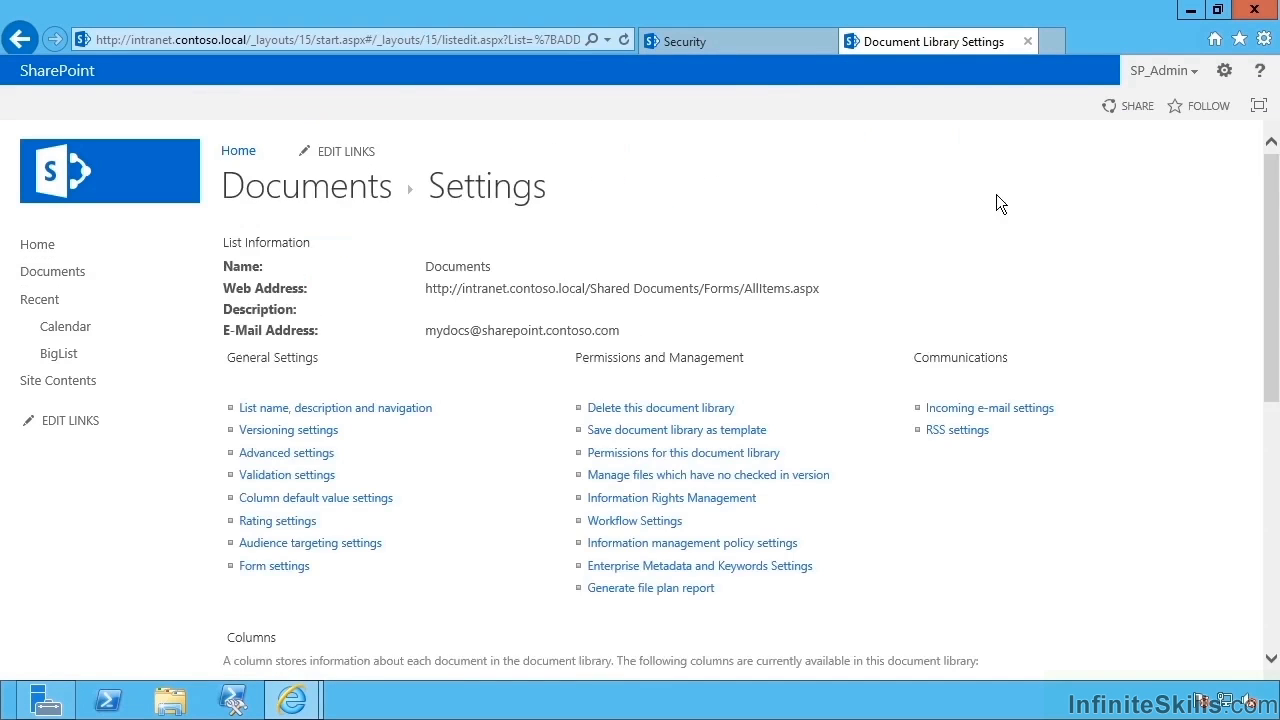
pyautogui.click(748, 497)
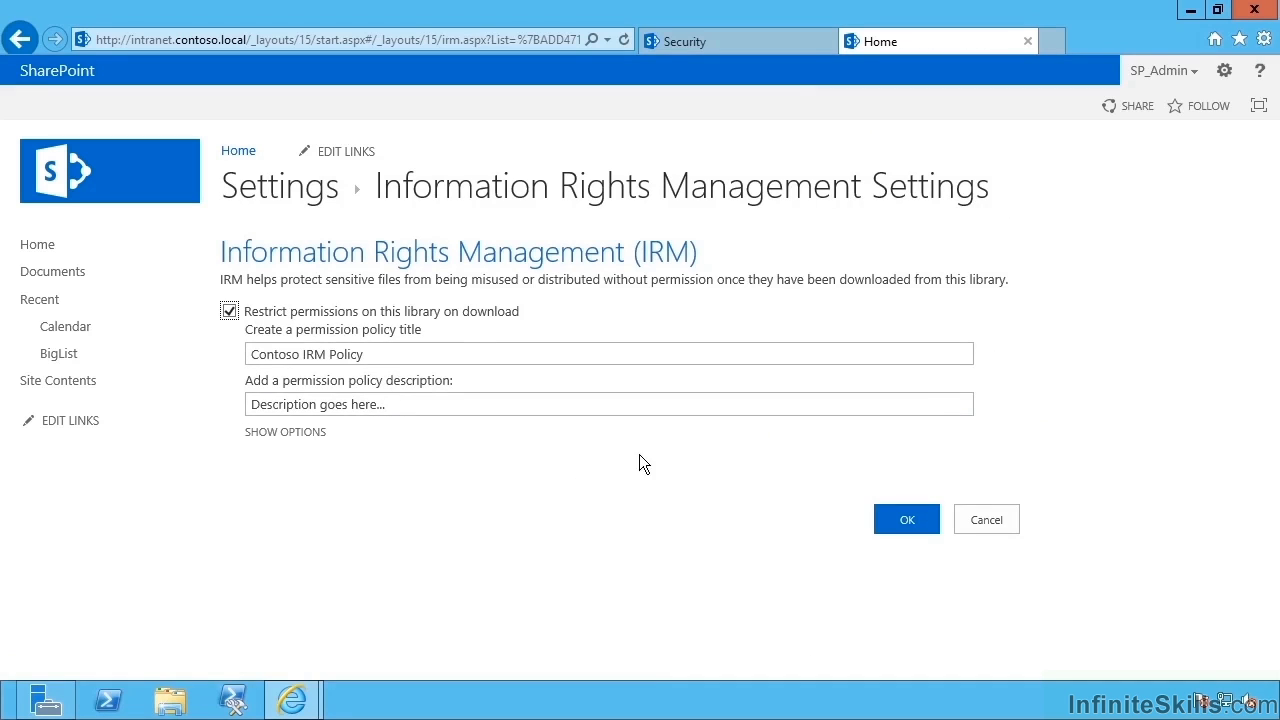
pyautogui.click(229, 312)
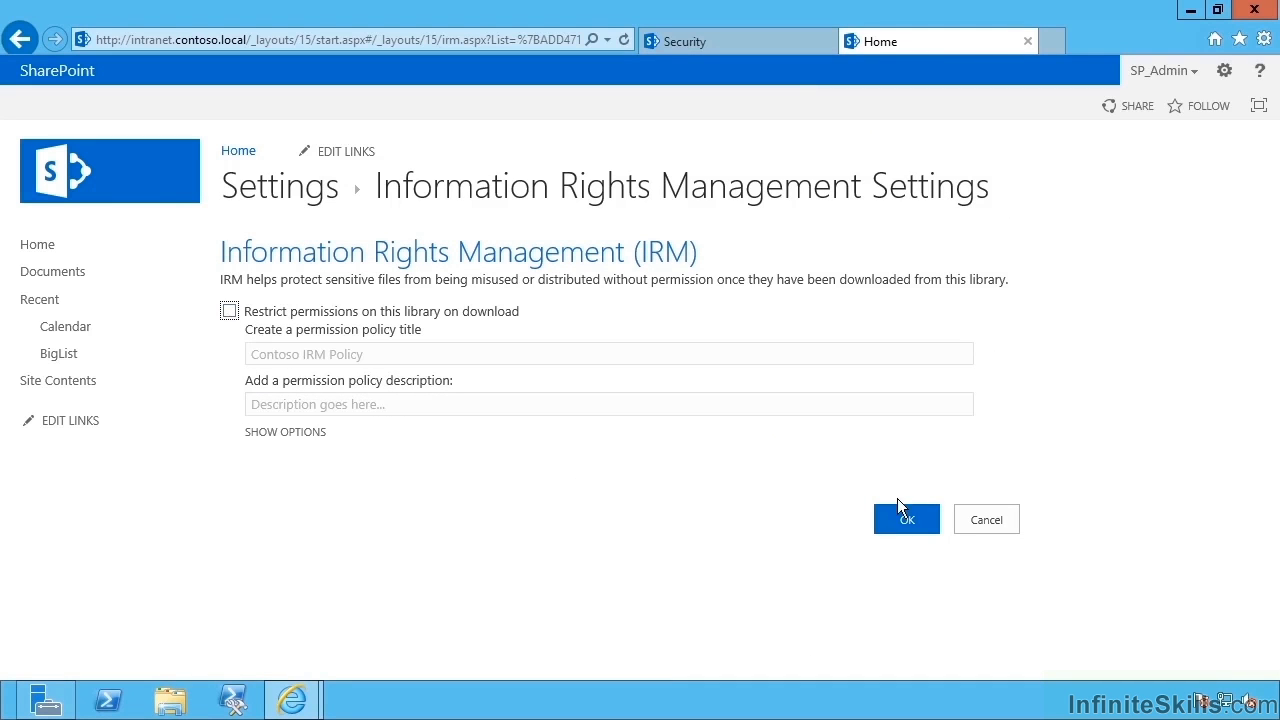
pyautogui.click(905, 522)
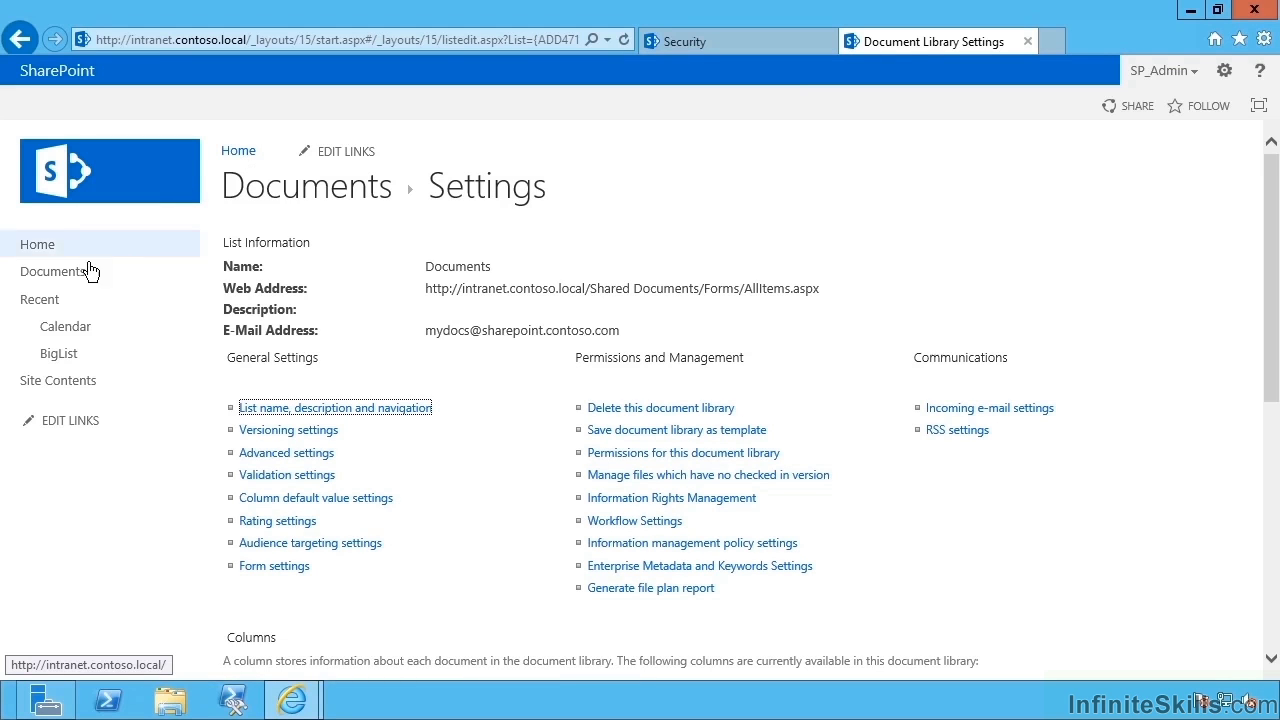
# Reopen the "Lorem ipsum dolor sit amet" document from the Documents library and examine its available file commands
pyautogui.click(40, 271)
pyautogui.click(382, 350)
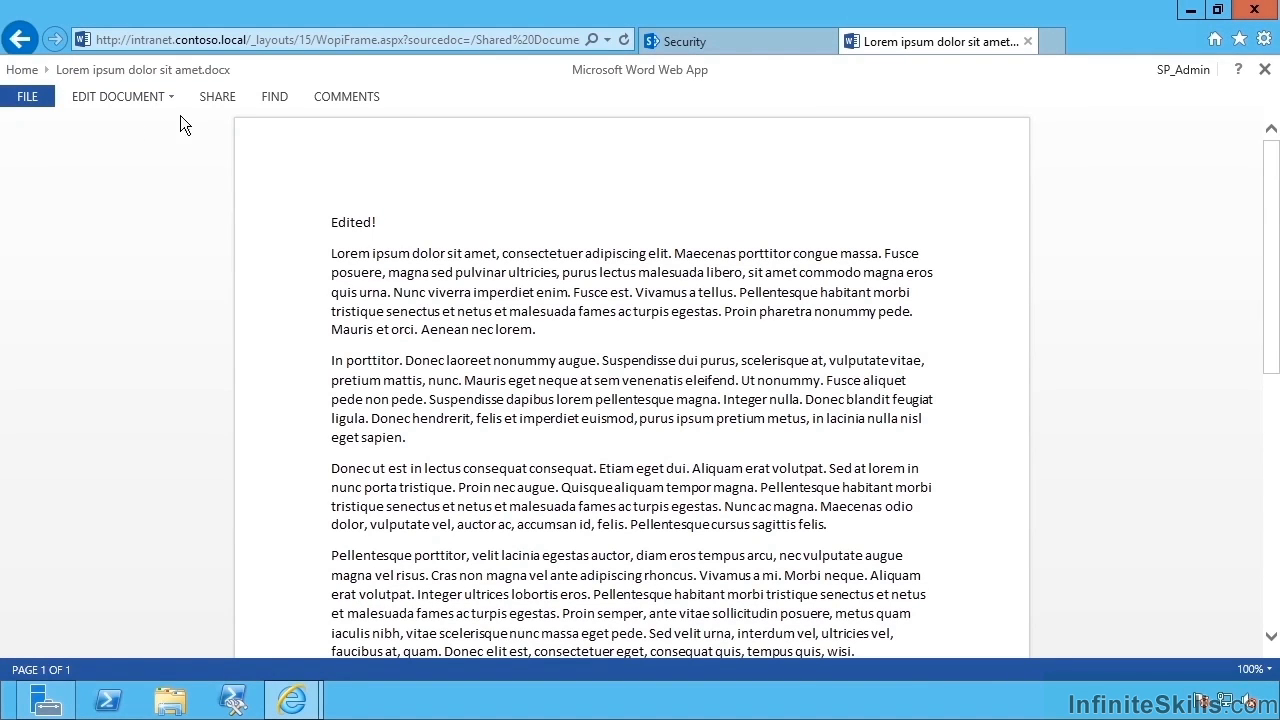
pyautogui.click(44, 102)
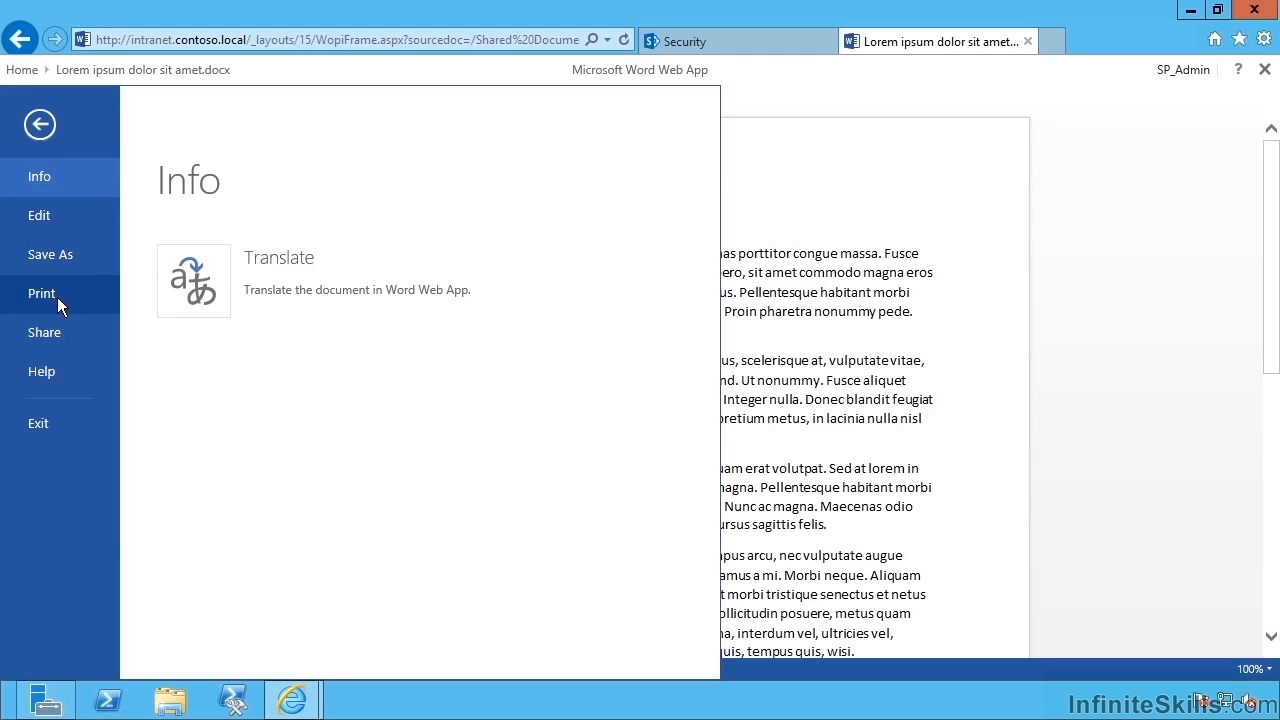
pyautogui.click(1195, 285)
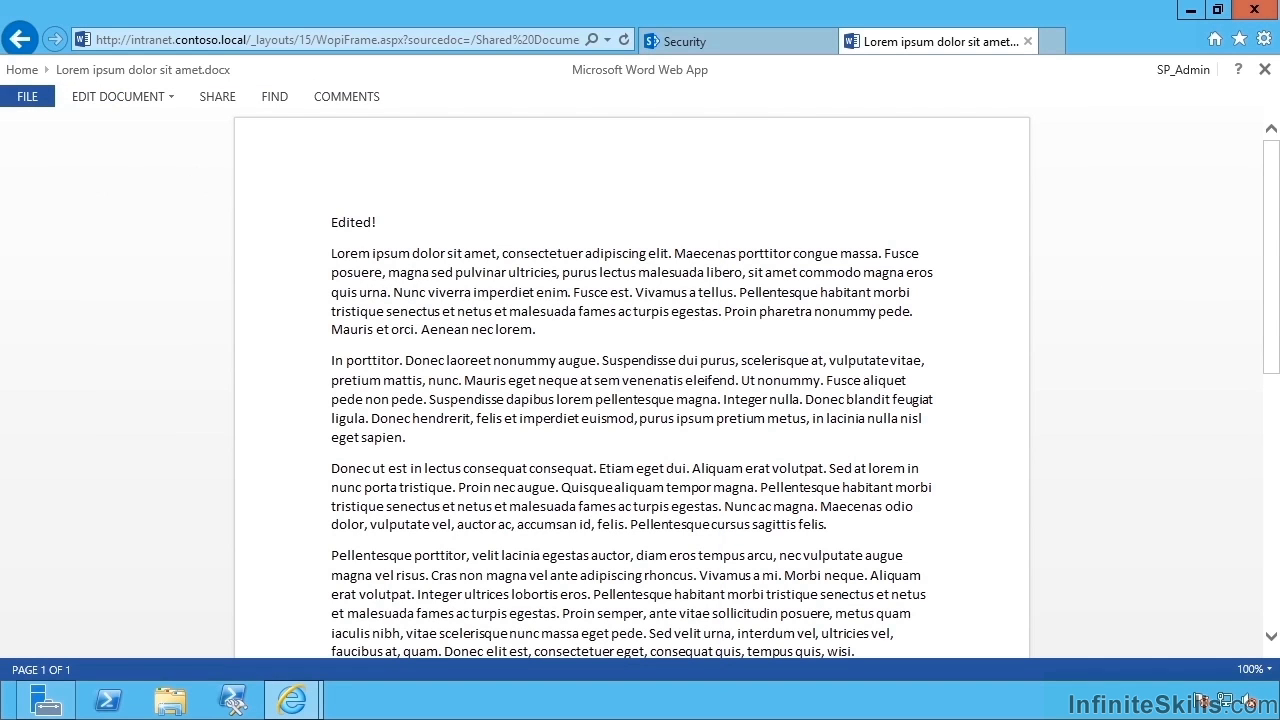